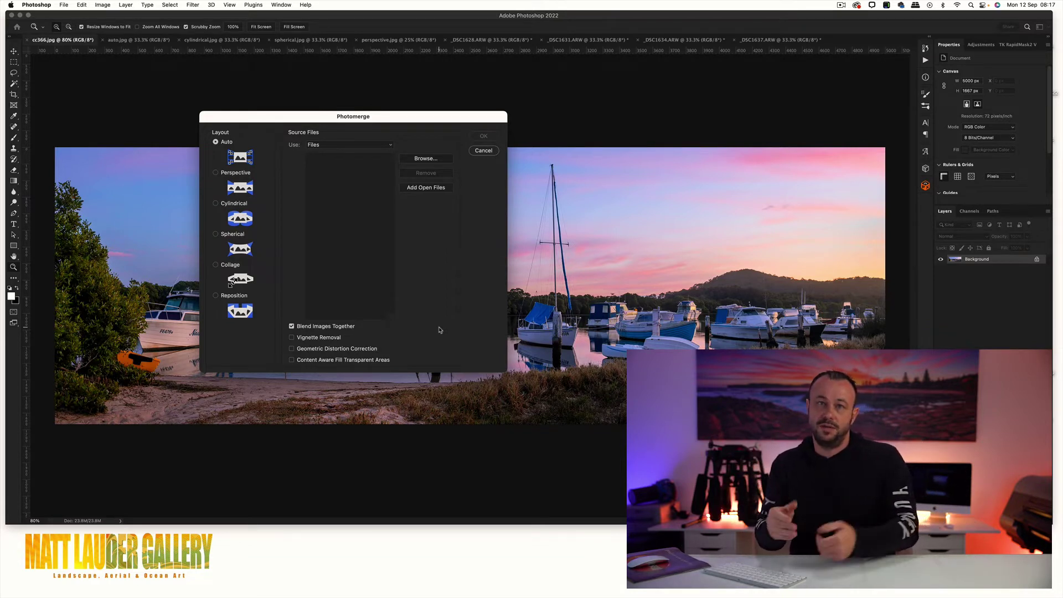
- Cancel Photomerge, review the _DSC1634, _DSC1631 and _DSC1628 harbour frames, then return to cc366.jpg
click(483, 150)
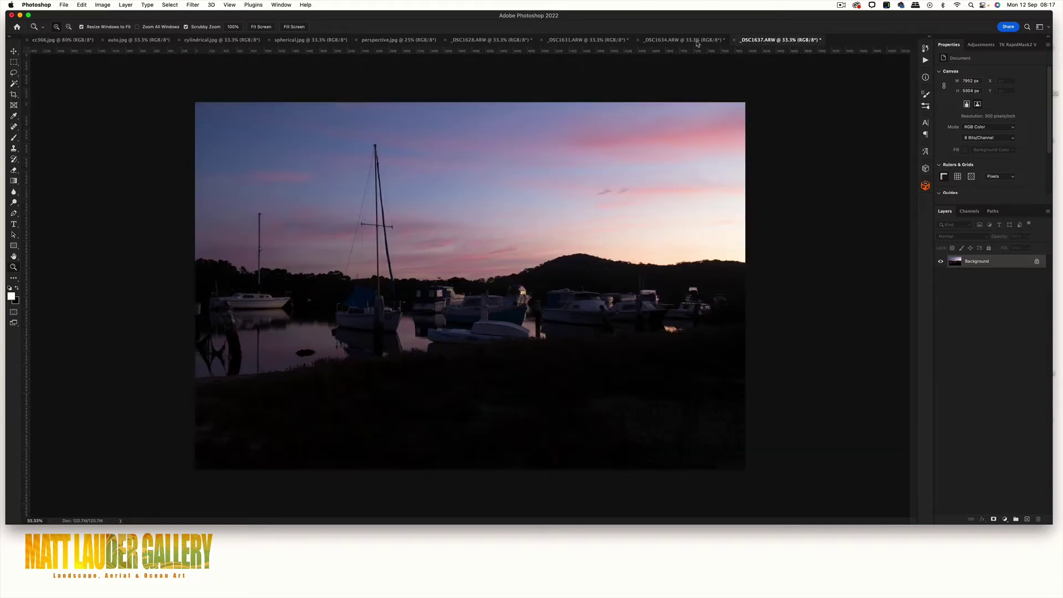
click(698, 43)
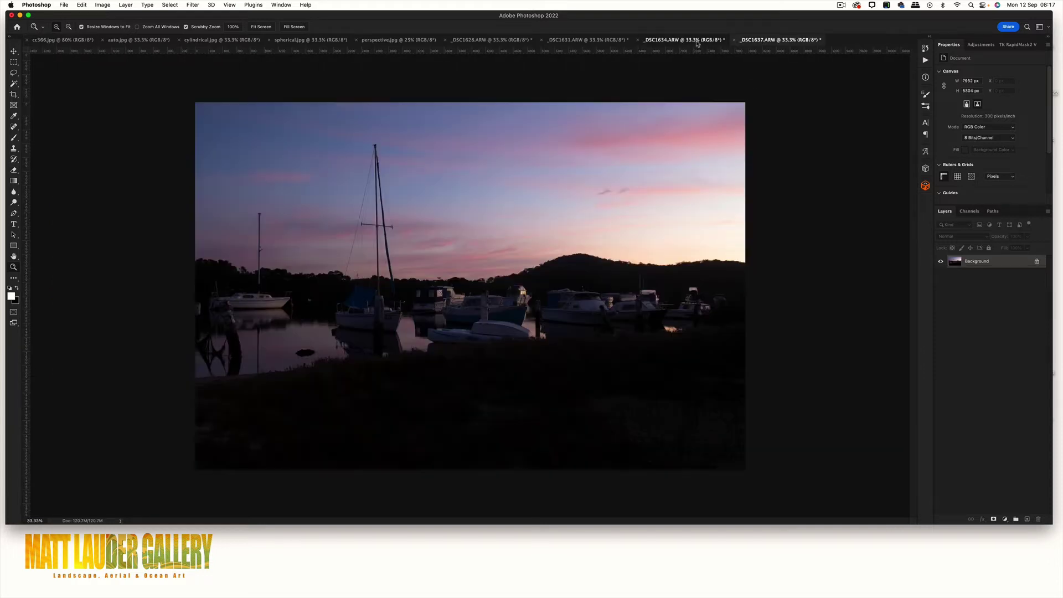
click(599, 43)
click(496, 41)
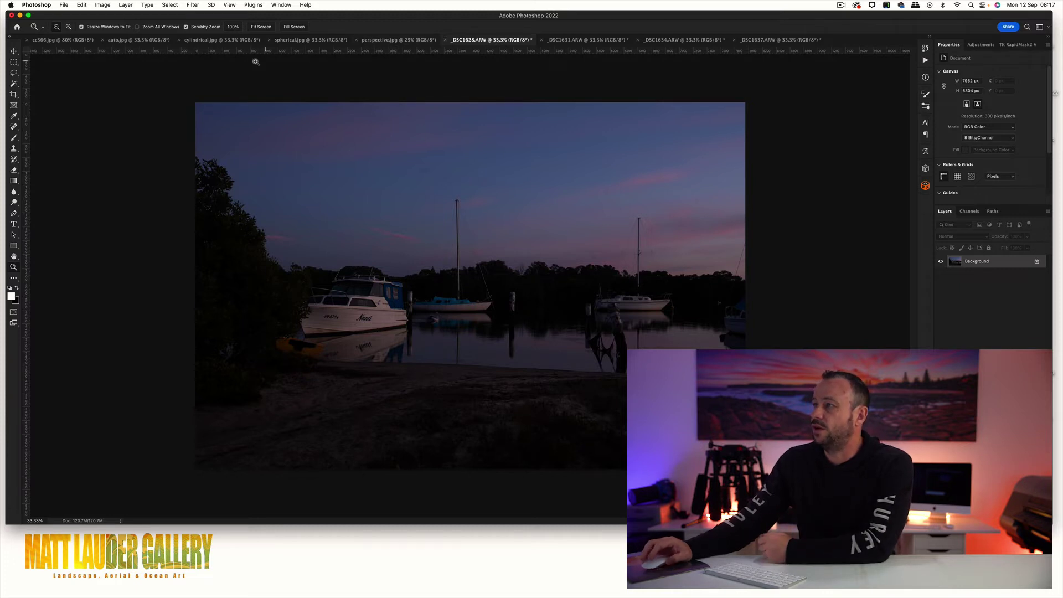
click(81, 40)
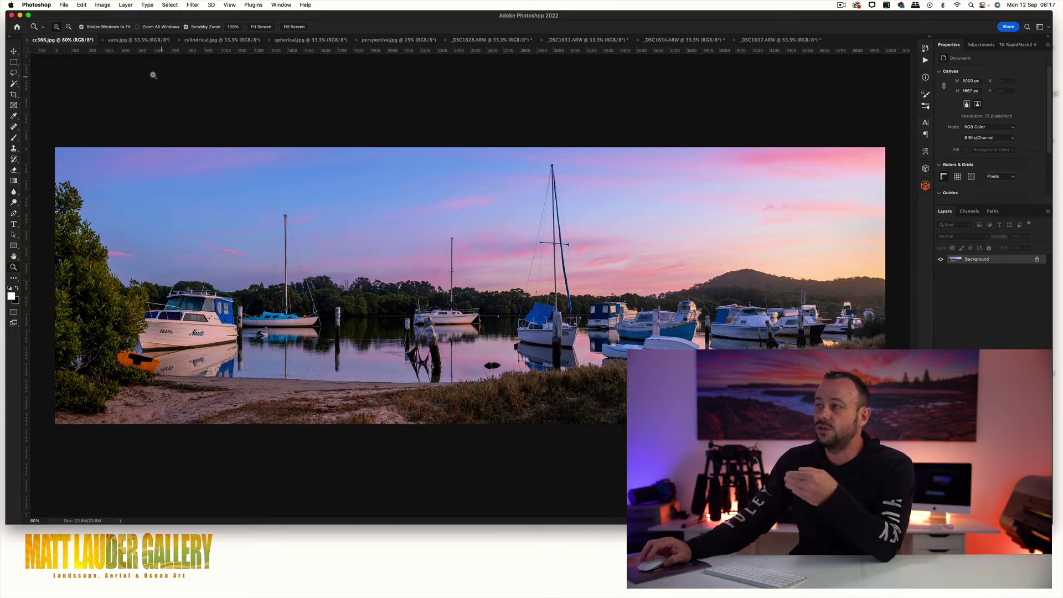
- Compare the auto and cylindrical harbour stitches close up on the boats, then zoom out on auto.jpg
click(142, 41)
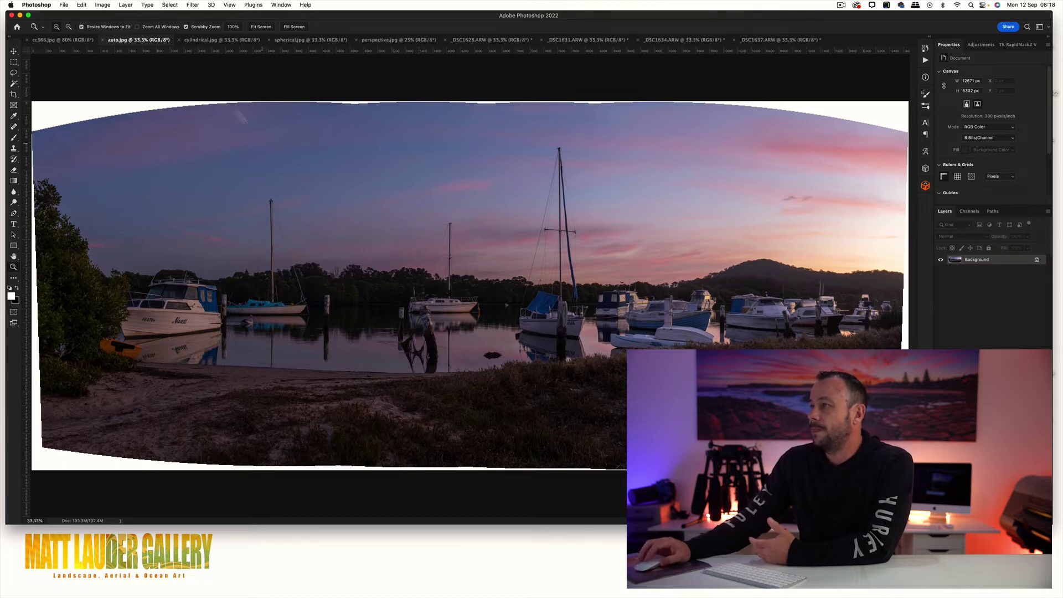
click(215, 41)
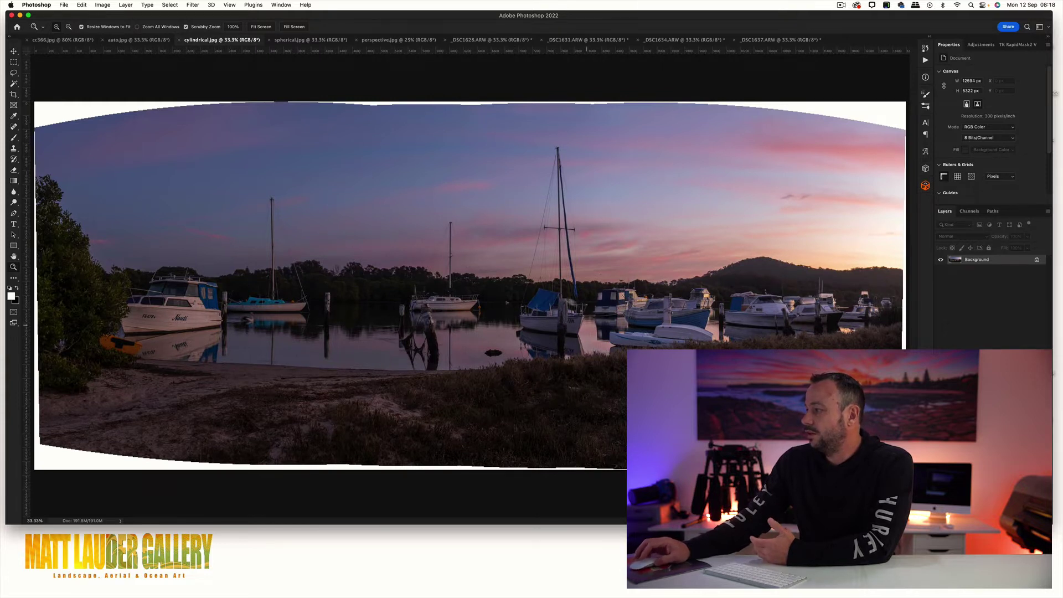
click(563, 341)
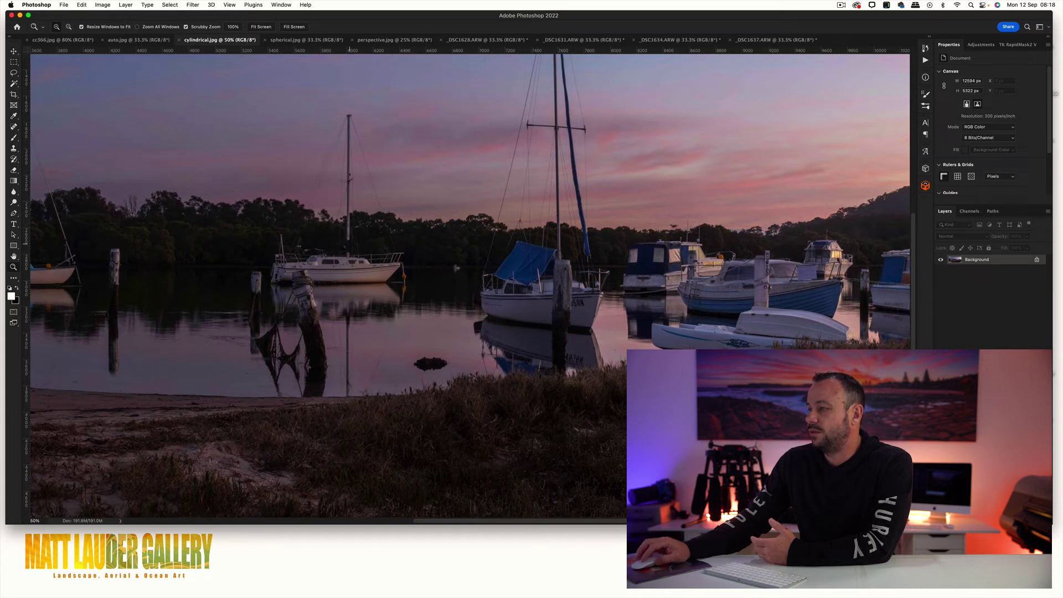
key(ctrl+shift+Tab)
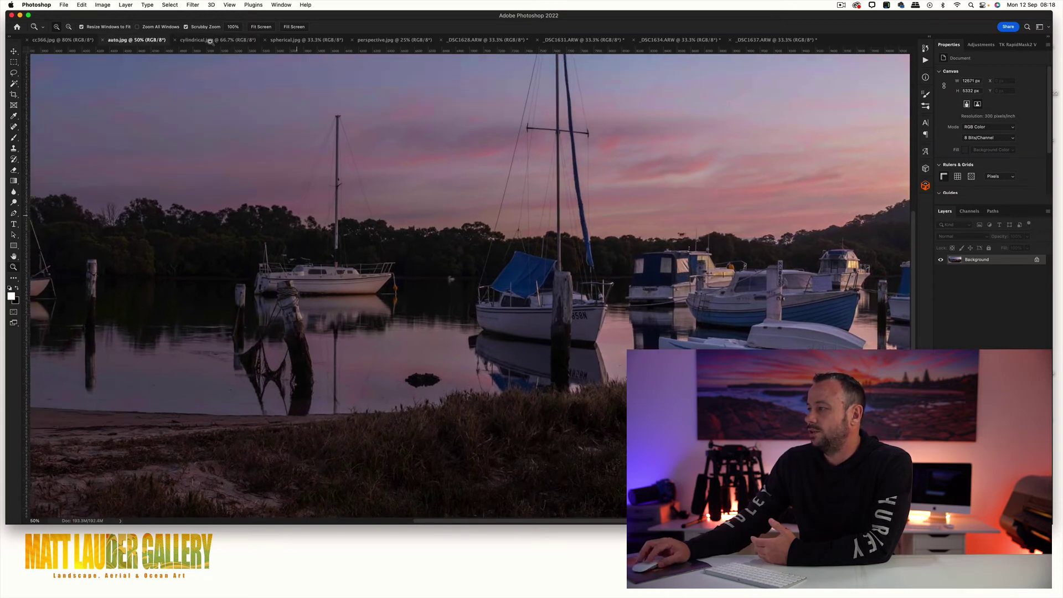
click(203, 40)
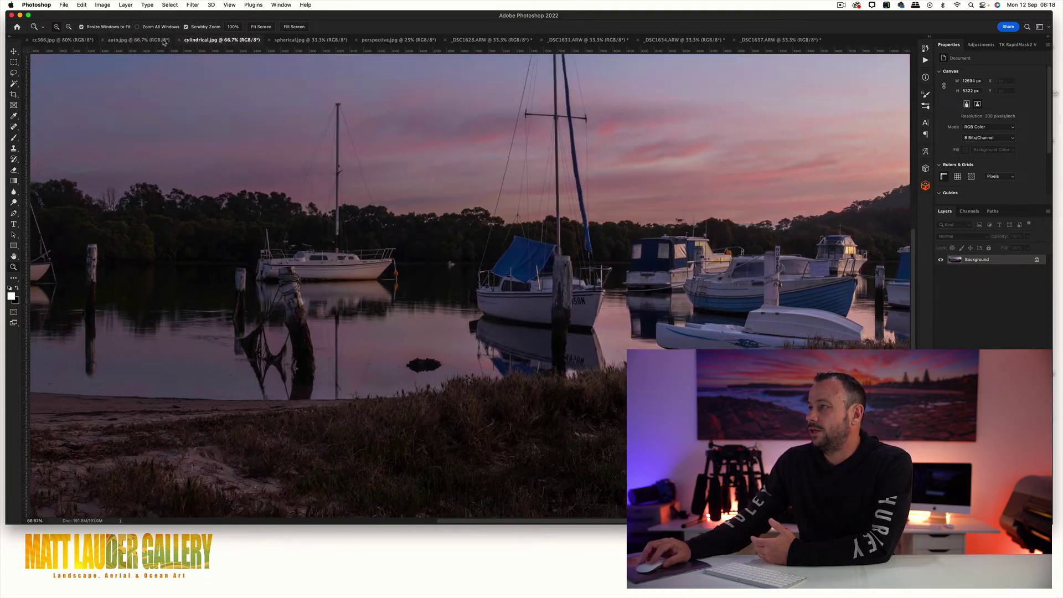
click(164, 42)
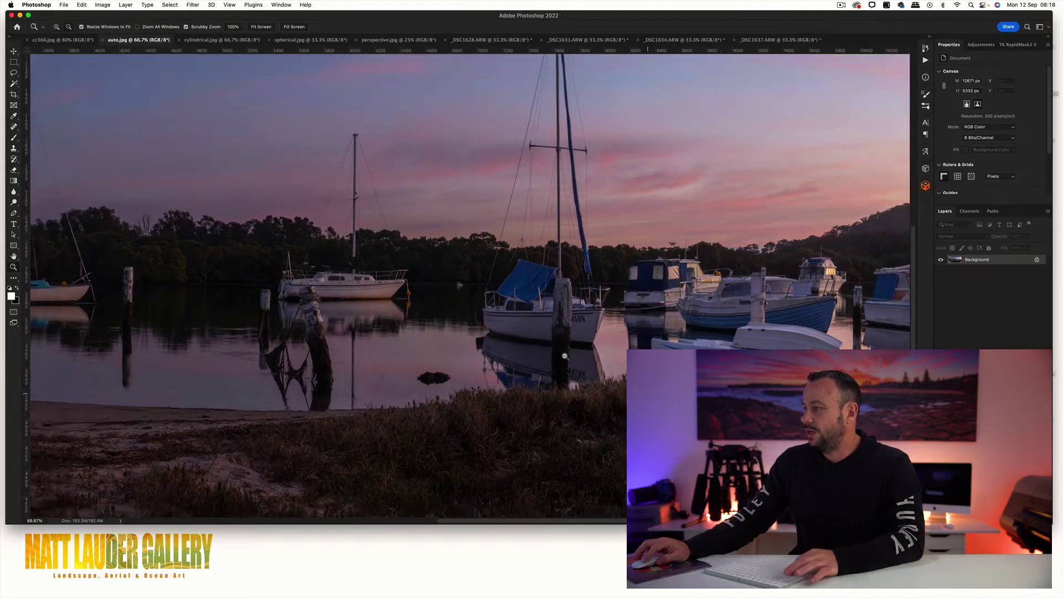
alt+click(565, 356)
alt+click(565, 356)
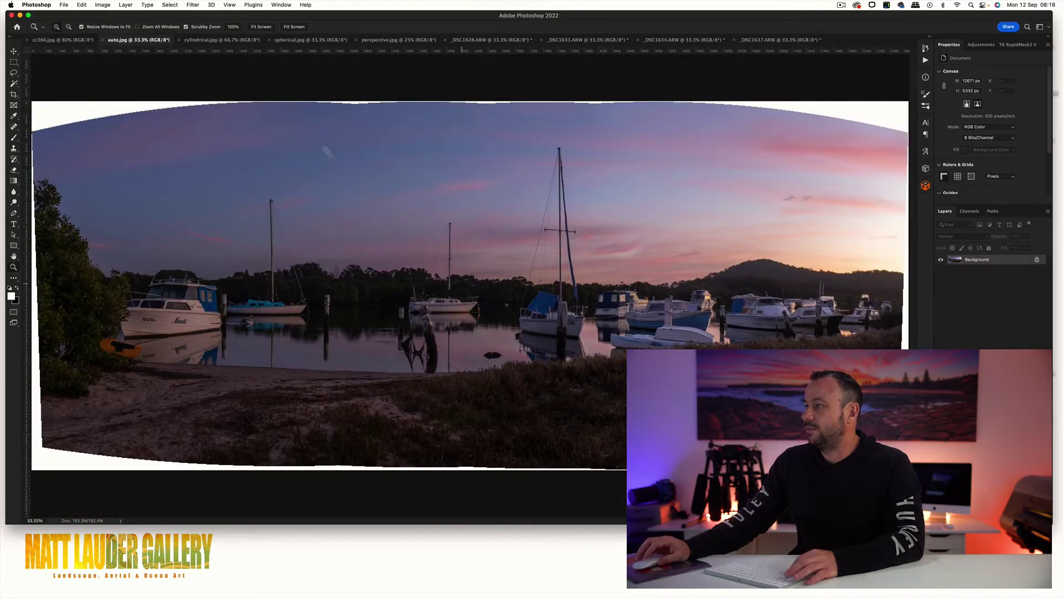
- View the whole cylindrical, spherical and perspective stitches, ending back on auto.jpg
click(222, 39)
alt+click(325, 82)
alt+click(325, 81)
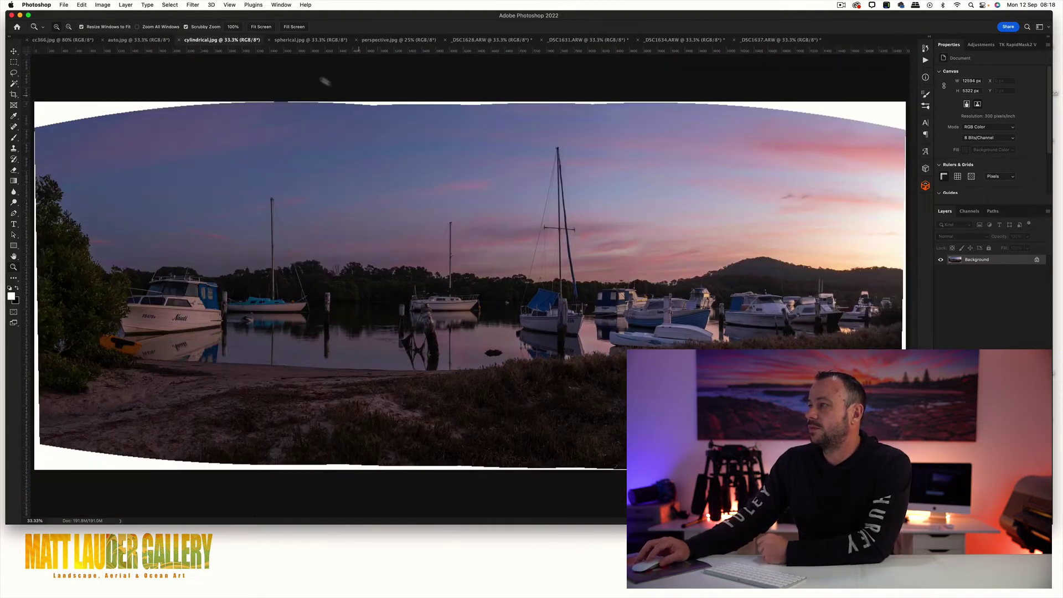
click(313, 41)
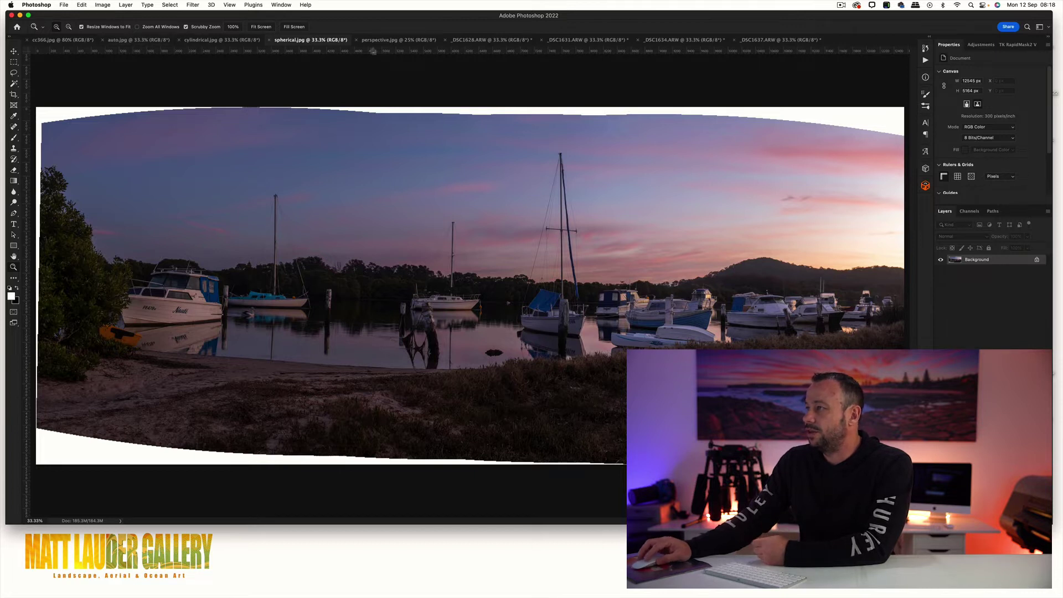
click(383, 42)
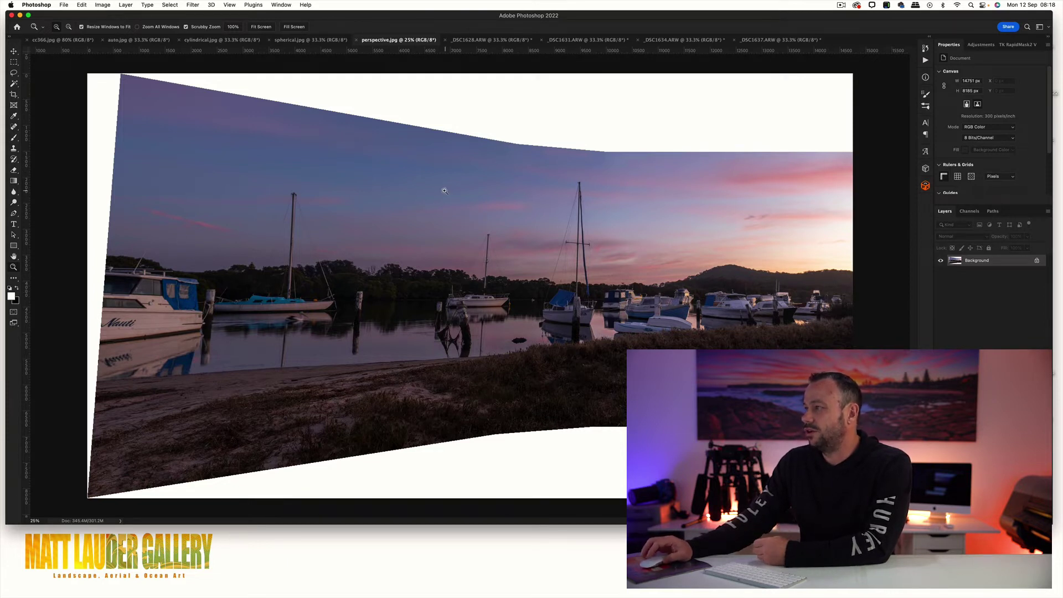
click(142, 43)
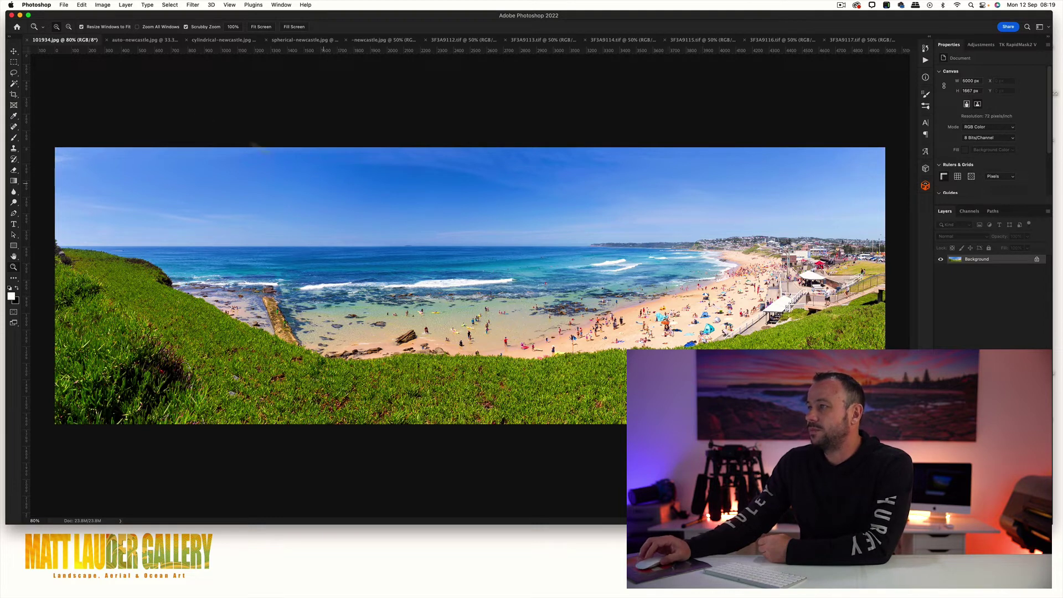
- Step through beach frames 3F3A9117 to 3F3A9112.tif, then show the auto-newcastle.jpg stitch
click(860, 40)
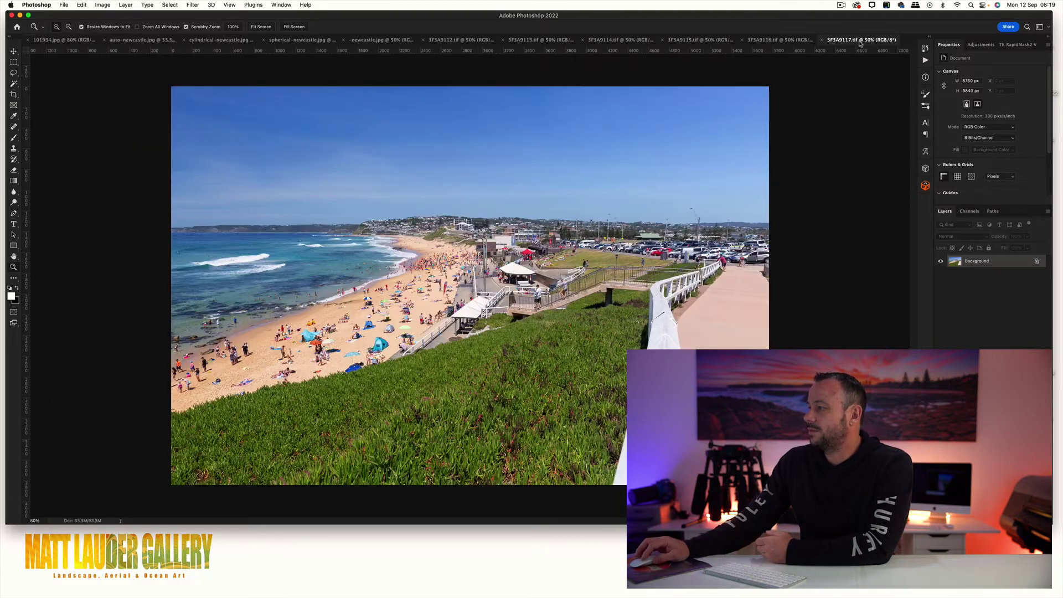
click(782, 42)
click(707, 43)
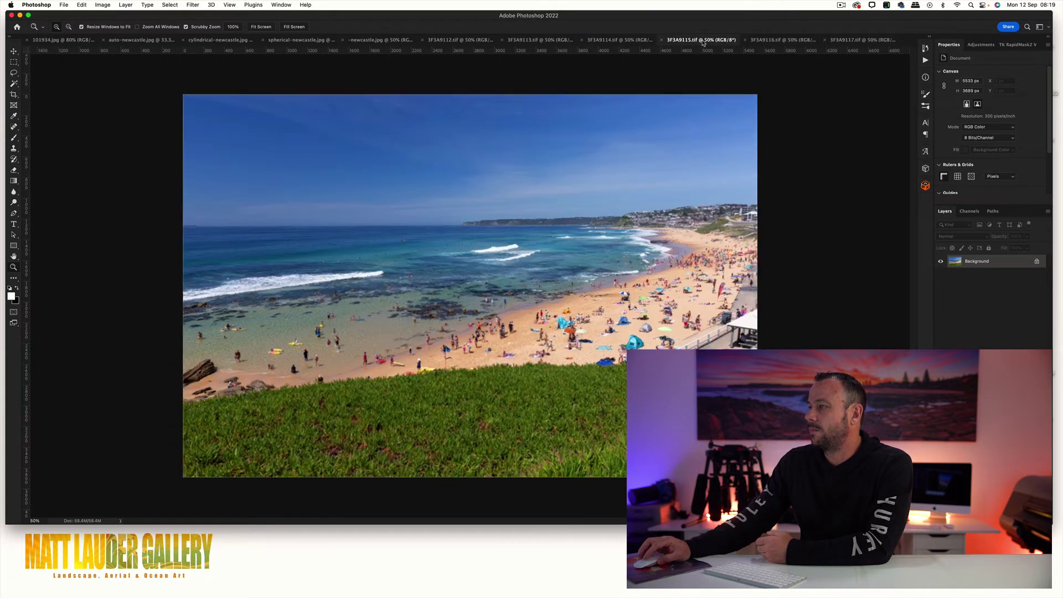
click(610, 43)
click(540, 40)
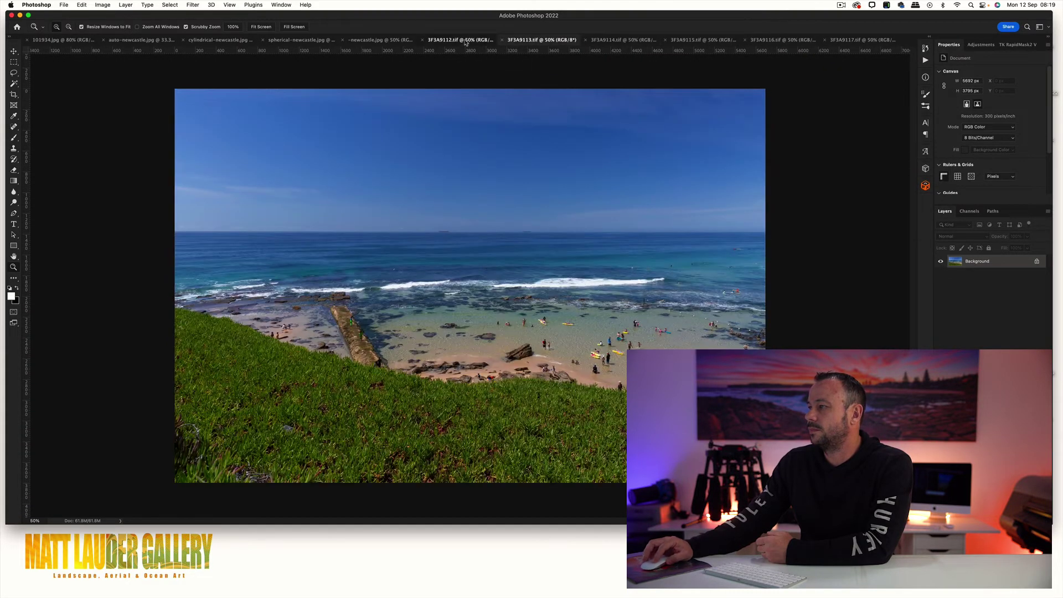
click(467, 42)
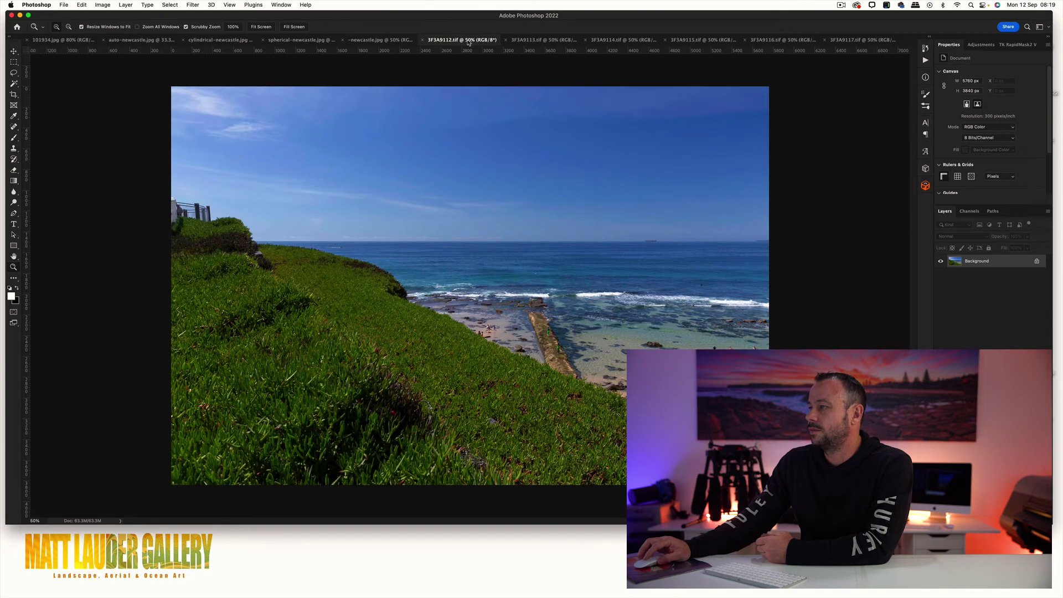
click(142, 40)
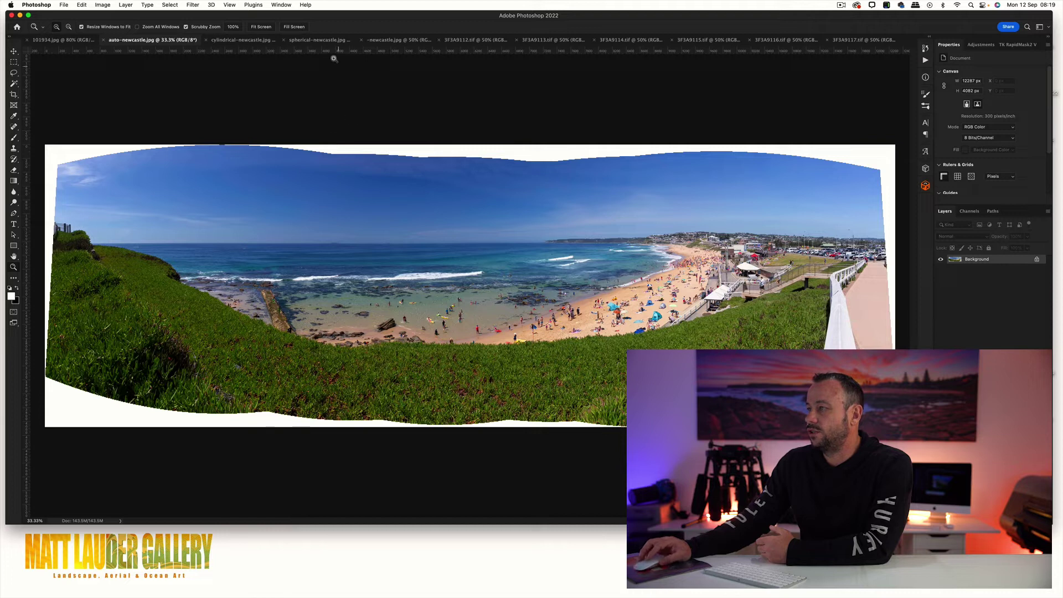
mouse_move(332, 53)
mouse_down()
mouse_move(336, 238)
mouse_move(338, 47)
mouse_up()
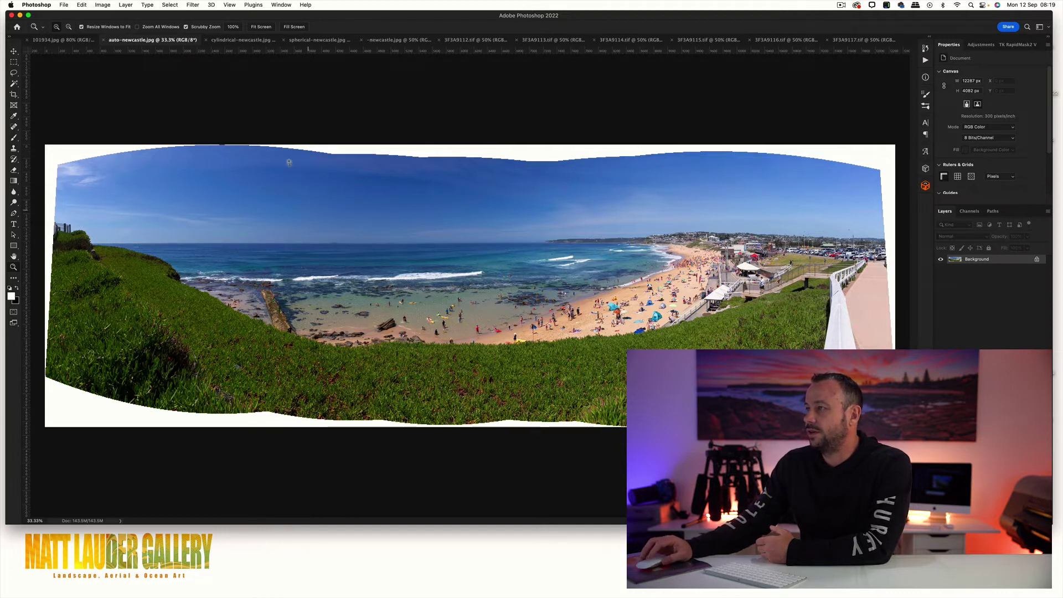
click(244, 41)
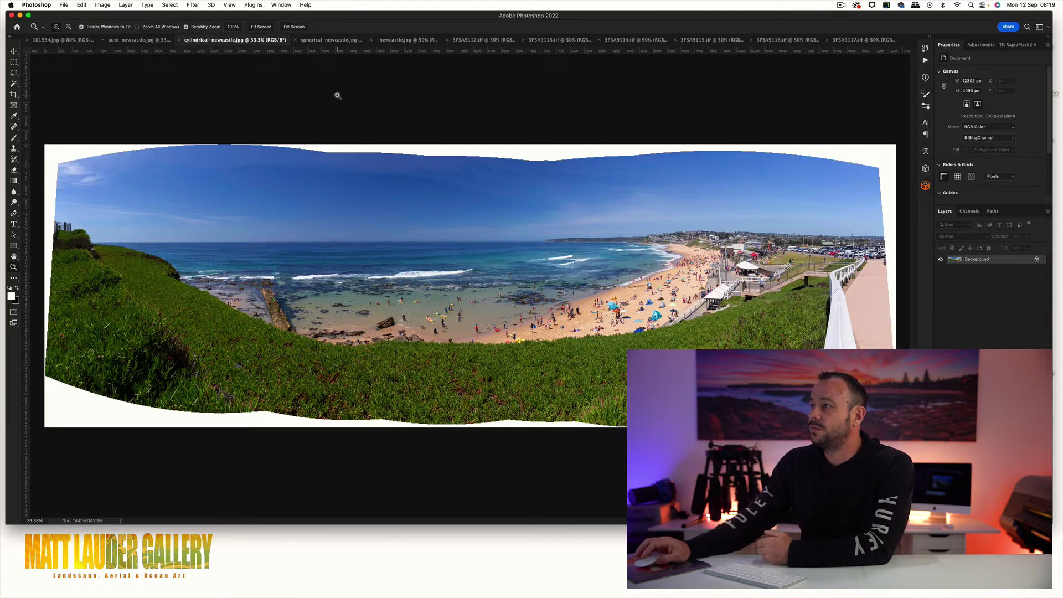
click(325, 42)
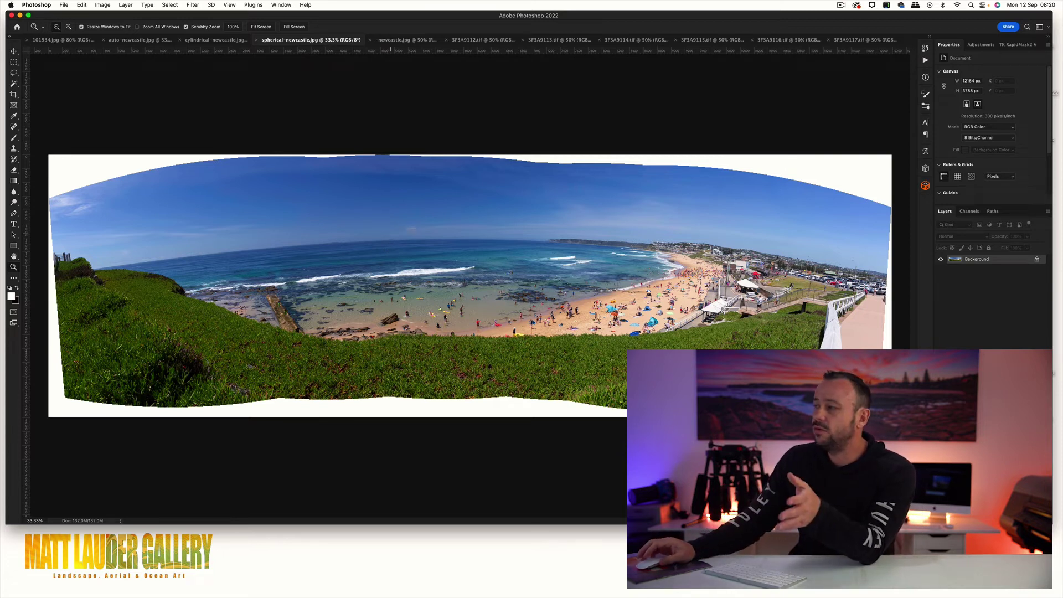
click(136, 40)
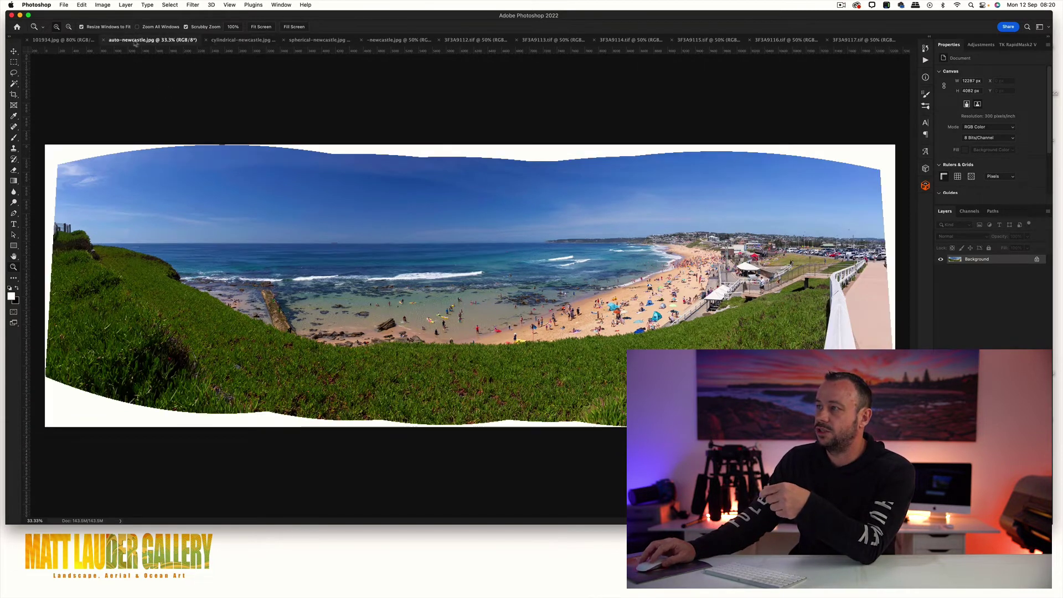
click(219, 40)
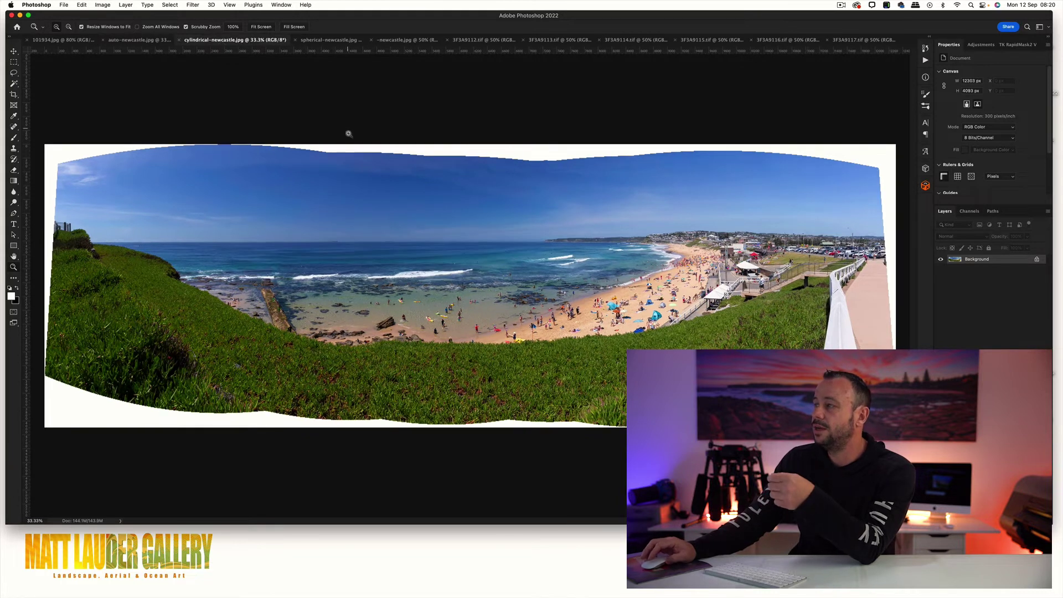
- View the distorted -newcastle.jpg beach stitch, then drag the beach tab group out of the dock
click(404, 40)
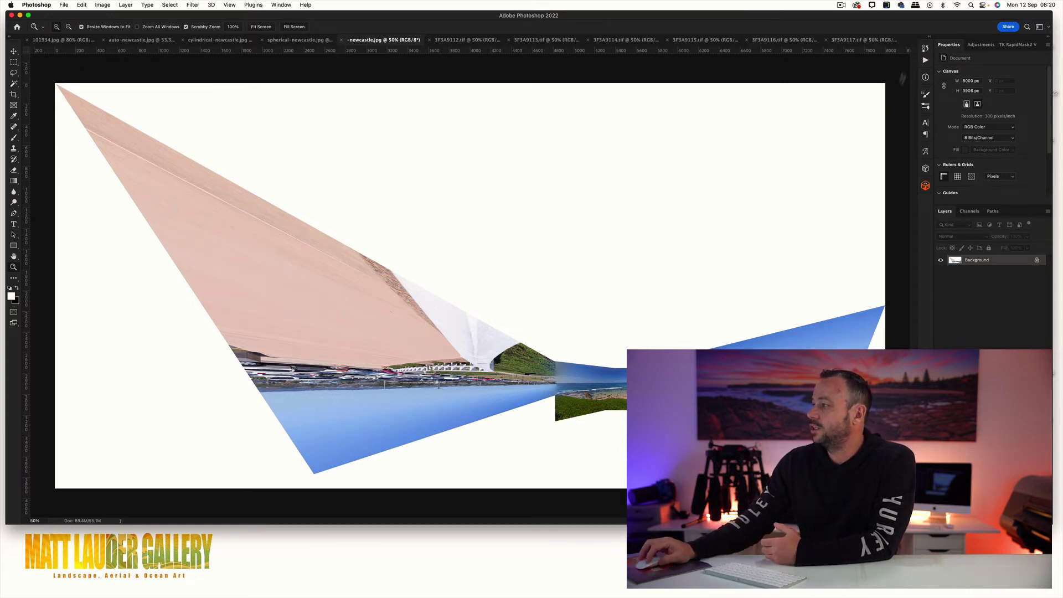
drag(914, 44, 827, 161)
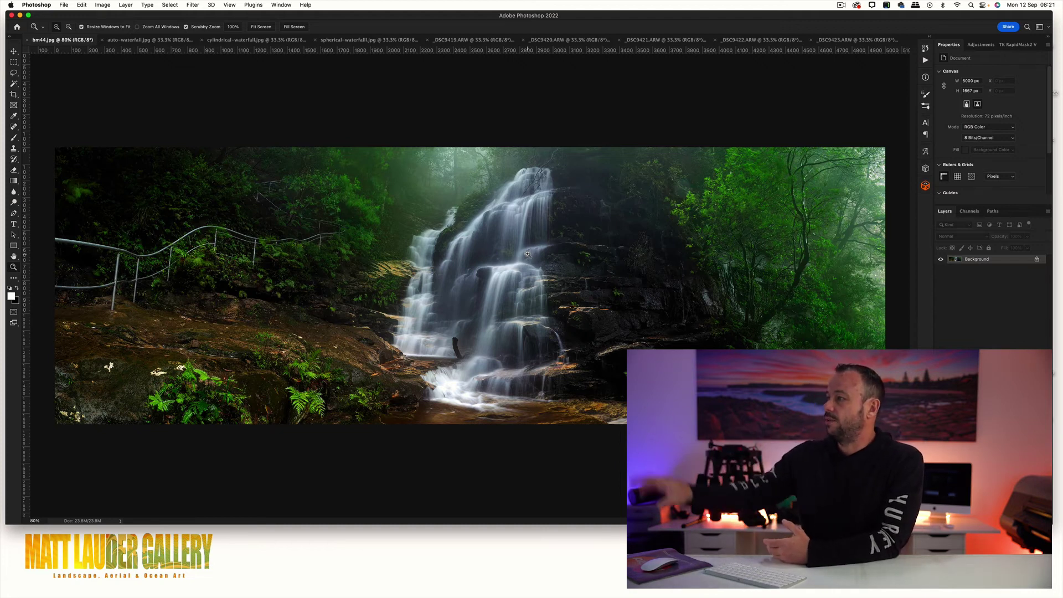
- Step through the waterfall source frames _DSC9423 to _DSC9419.ARW
click(872, 40)
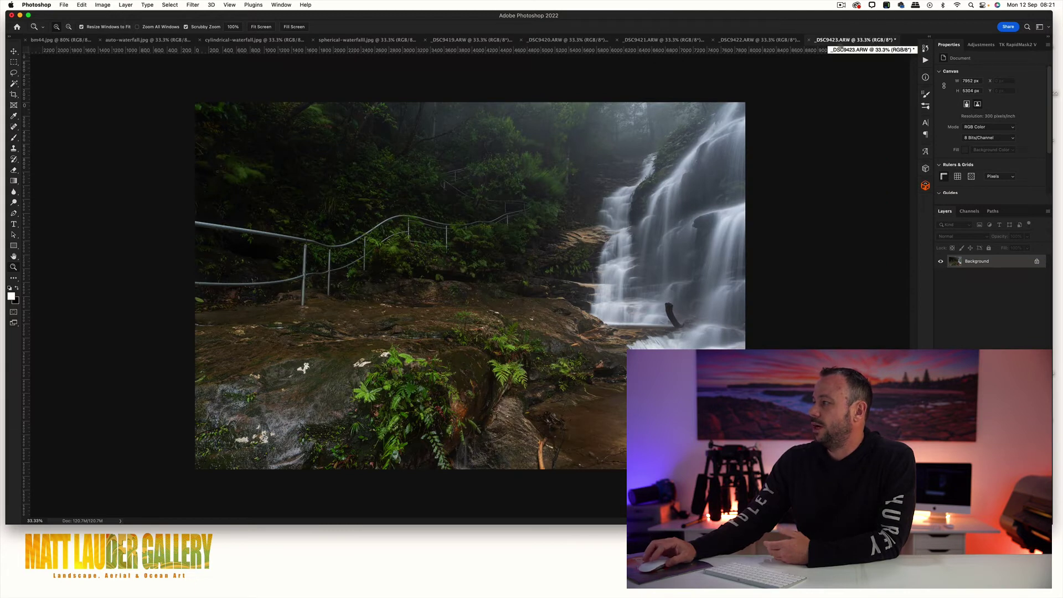
click(775, 41)
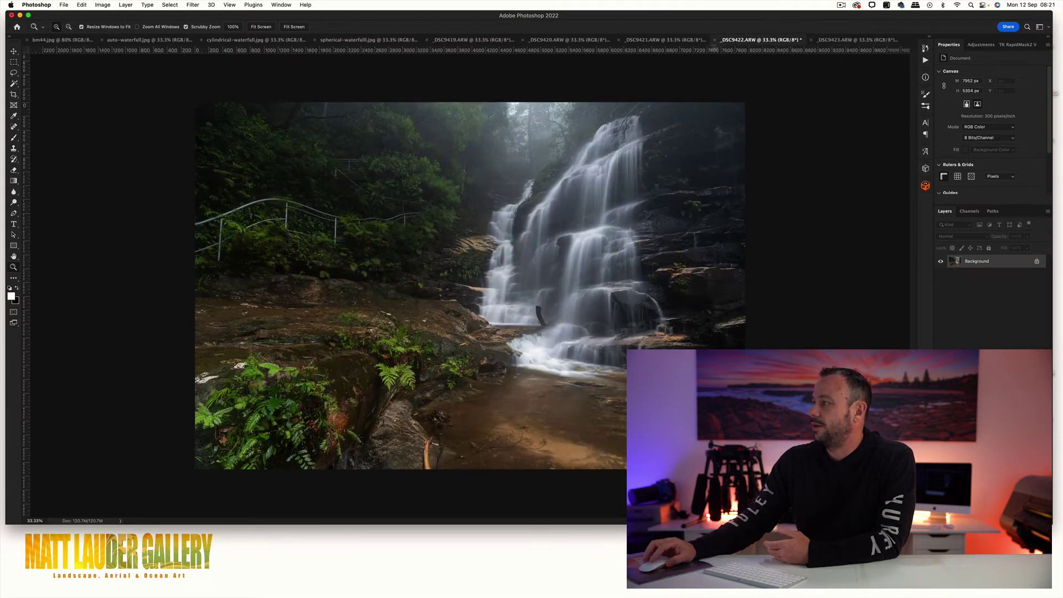
click(644, 42)
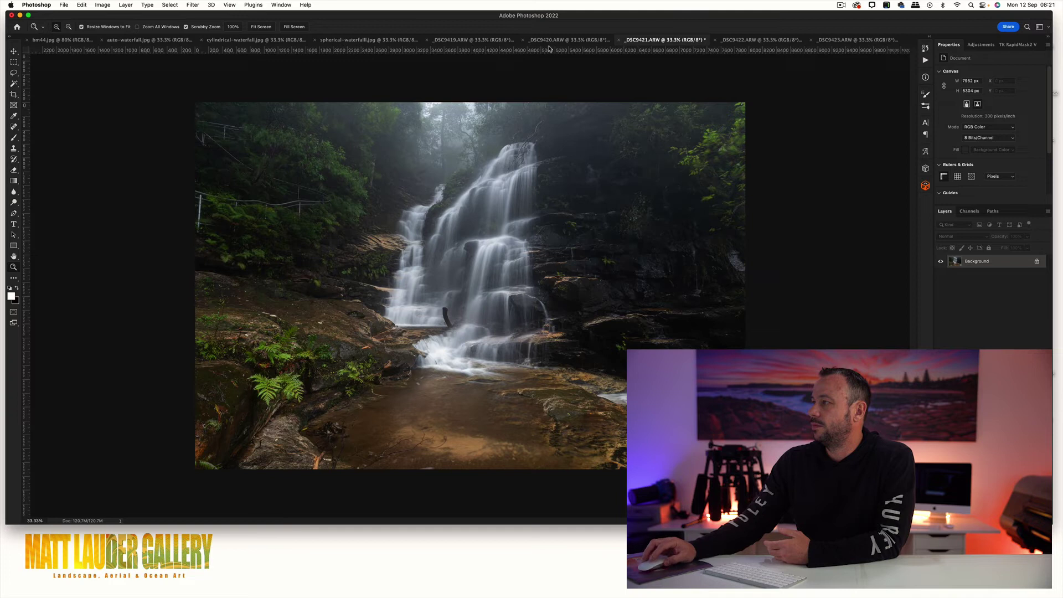
click(491, 43)
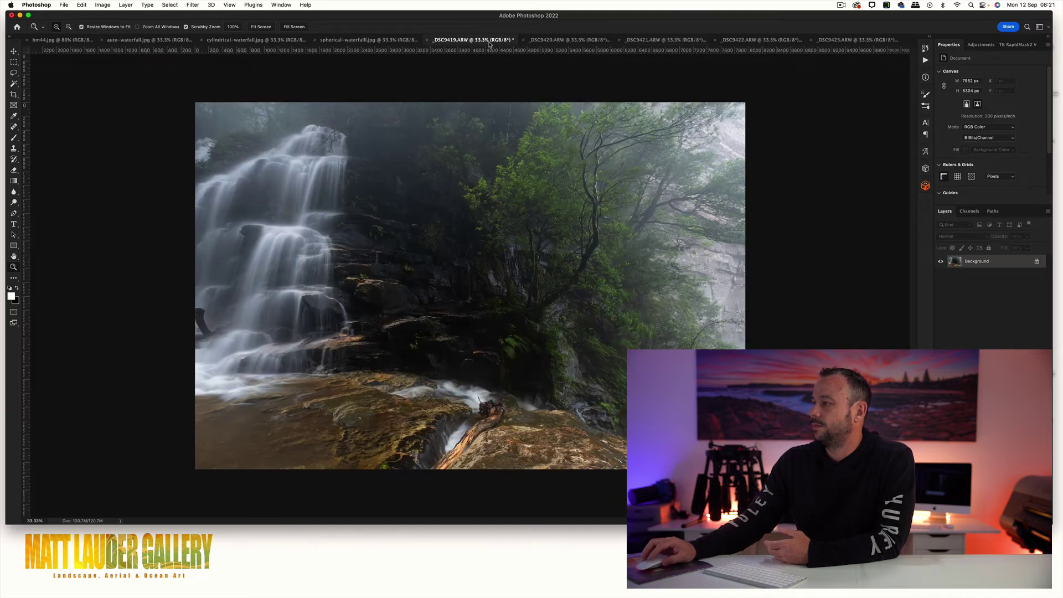
- Flip between the auto and cylindrical waterfall stitches, then show spherical-waterfall.jpg
click(146, 43)
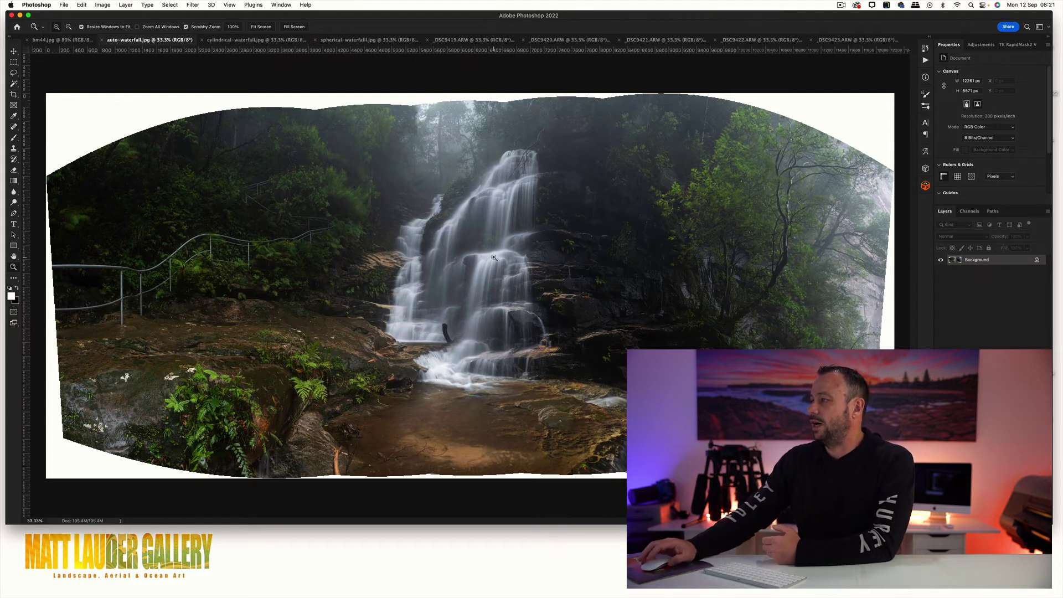
click(249, 40)
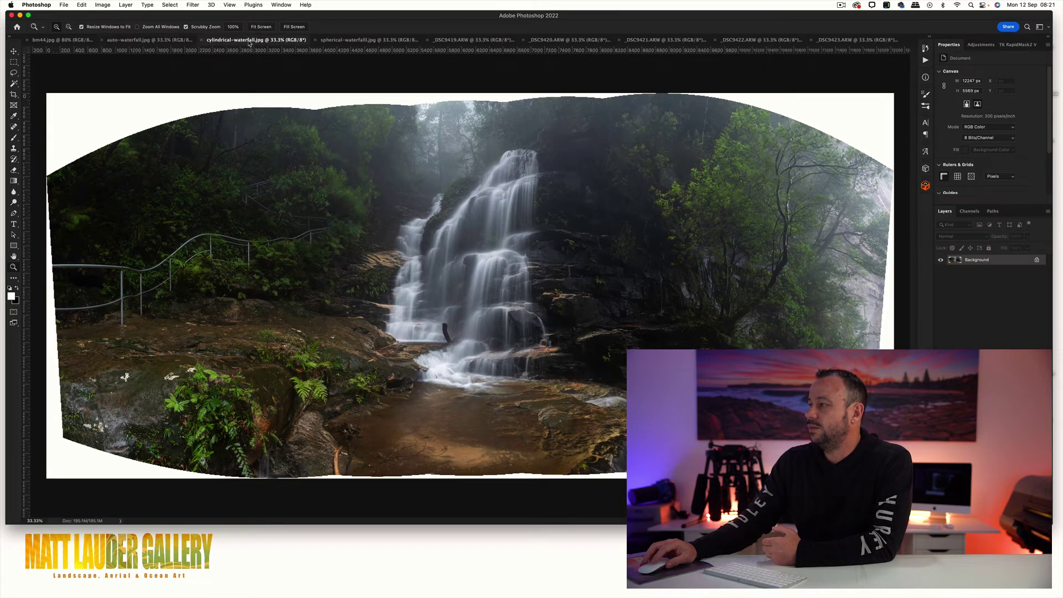
click(163, 40)
click(239, 42)
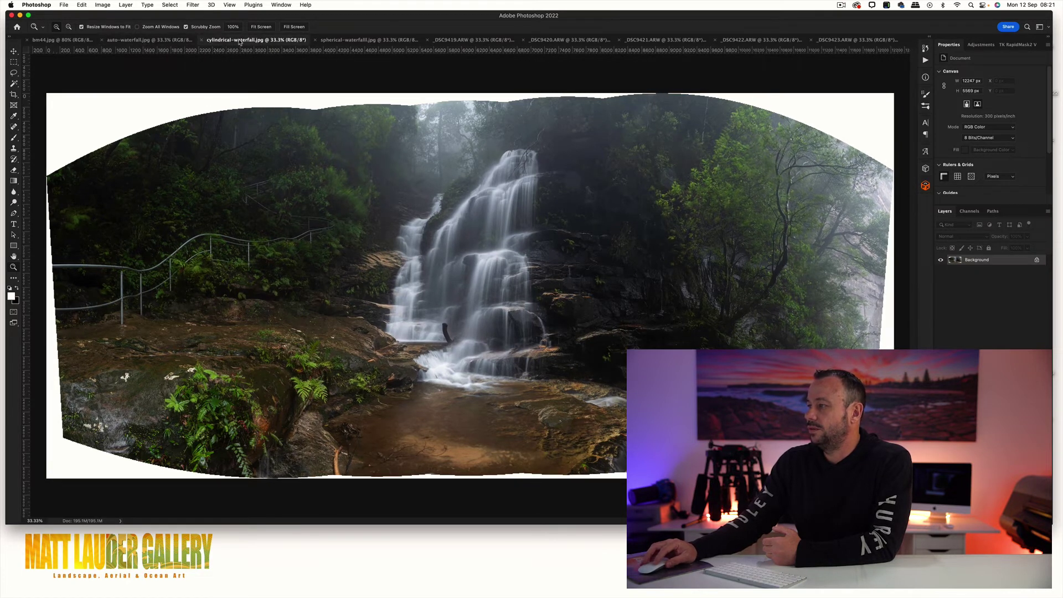
click(178, 41)
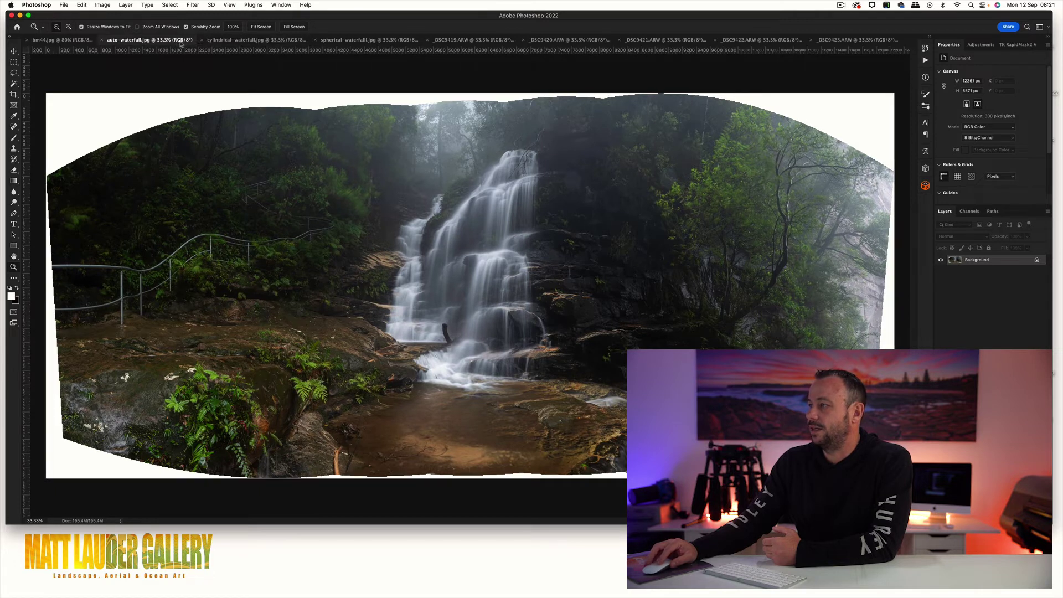
click(250, 41)
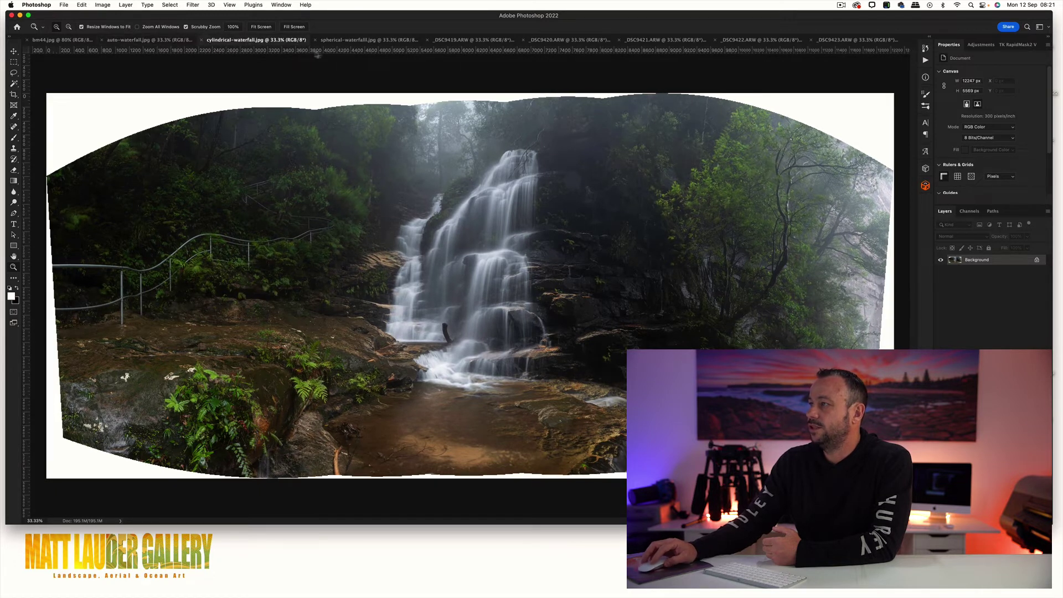
click(354, 42)
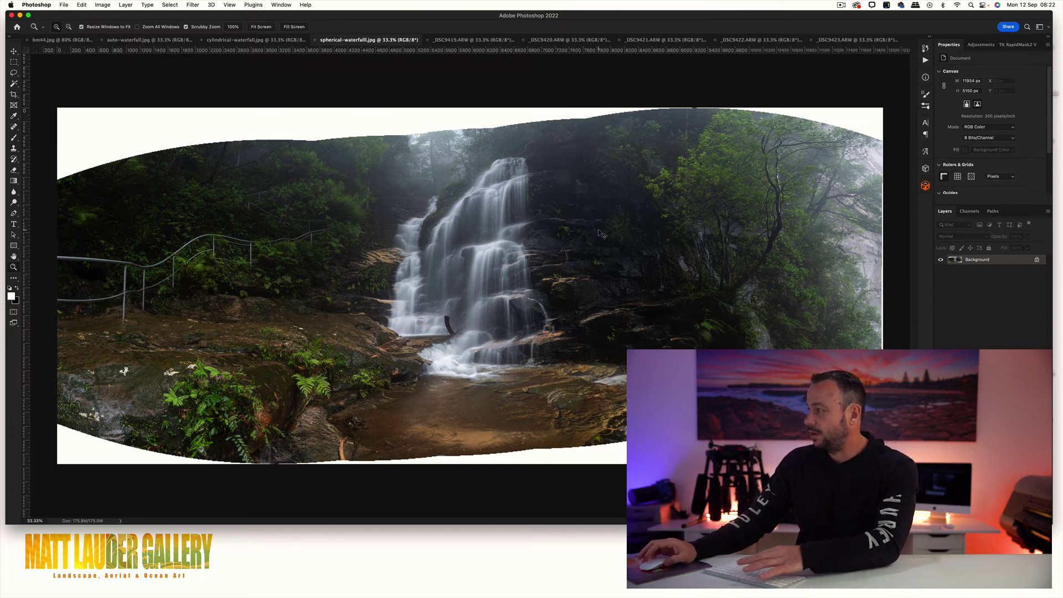
- Duplicate the spherical waterfall onto Layer 1 and rotate it about 2.9° clockwise to level it
click(966, 260)
key(super+j)
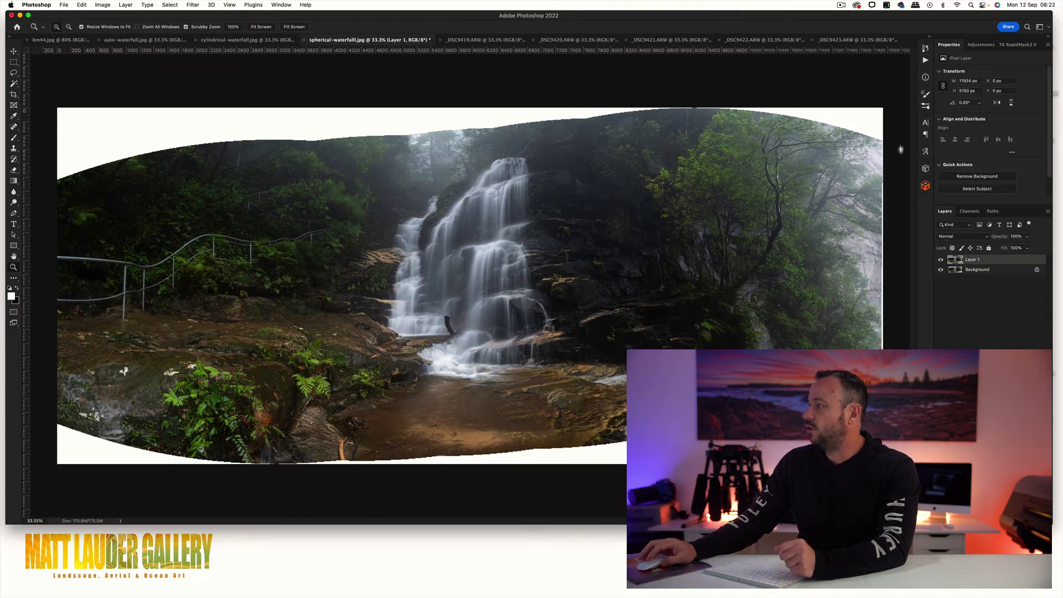
key(super+t)
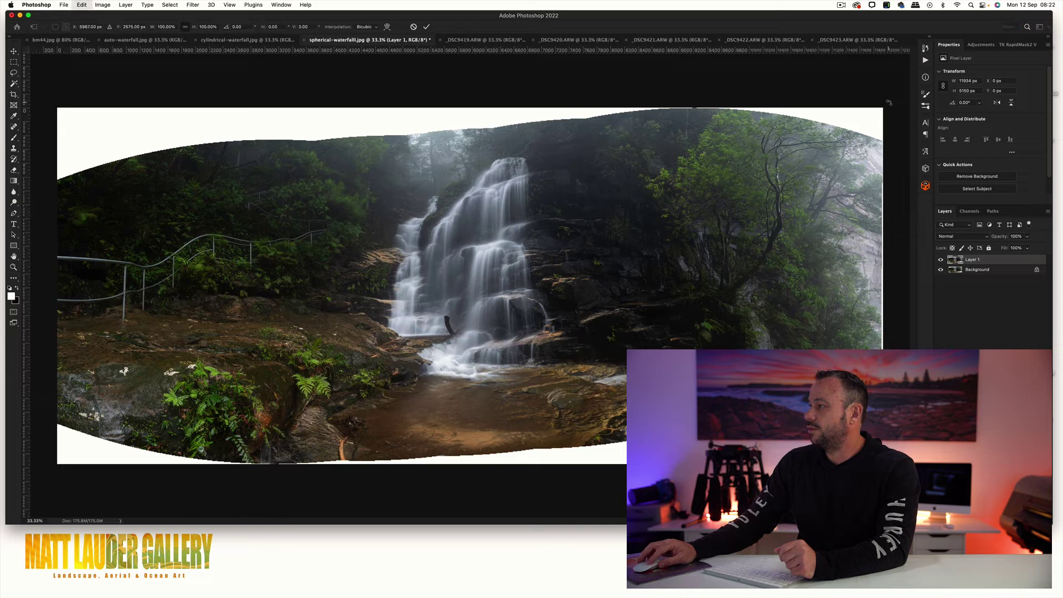
drag(890, 105, 710, 167)
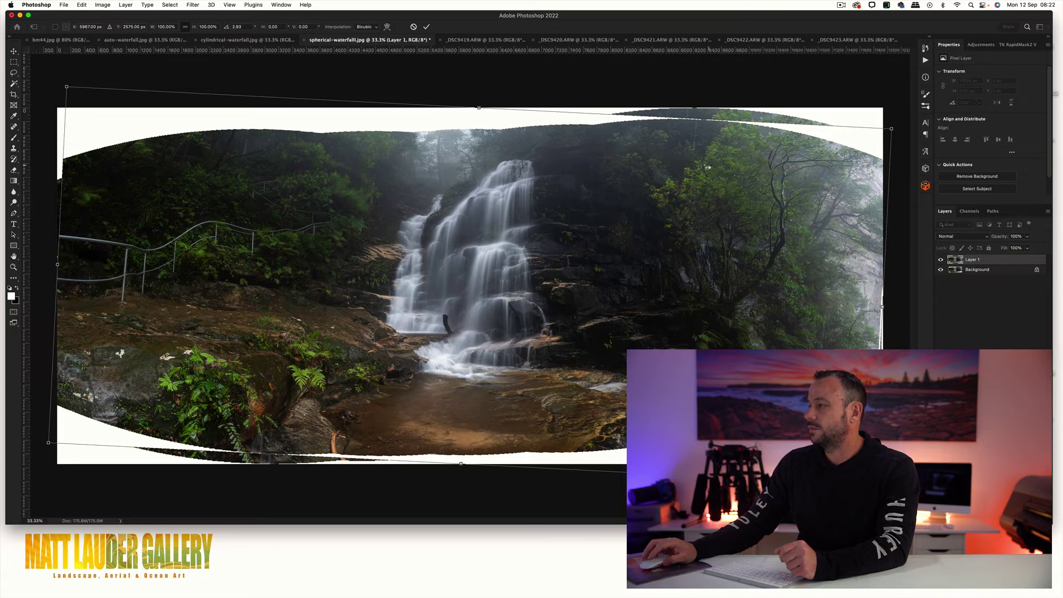
key(Return)
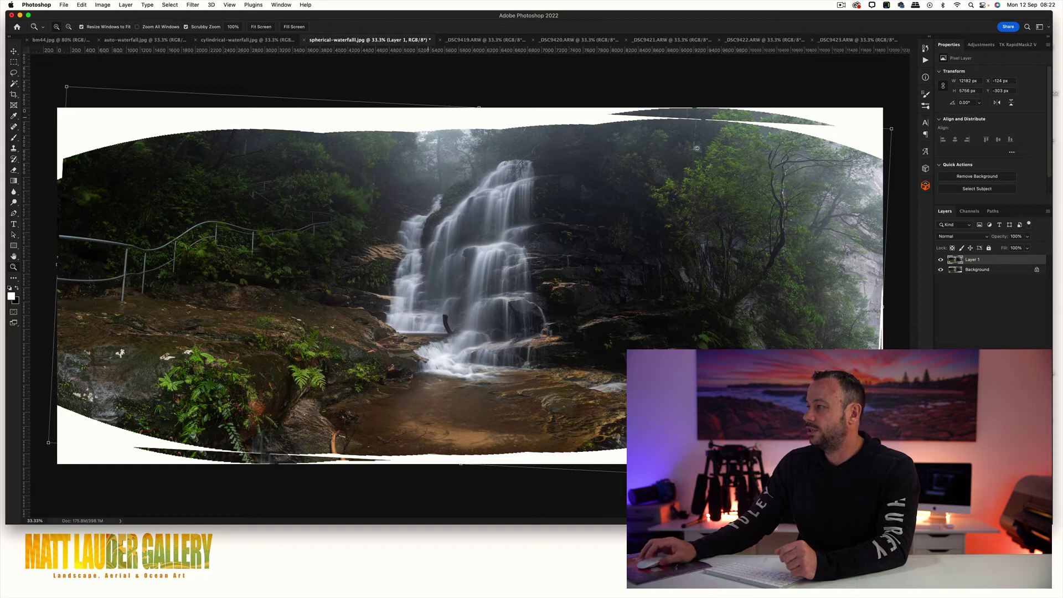
click(76, 40)
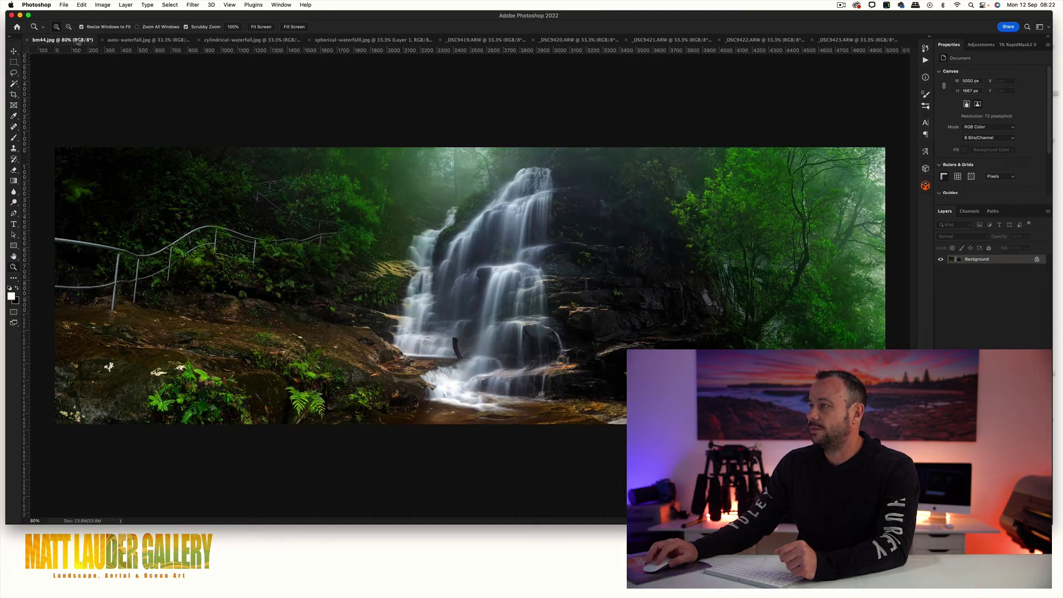
click(380, 42)
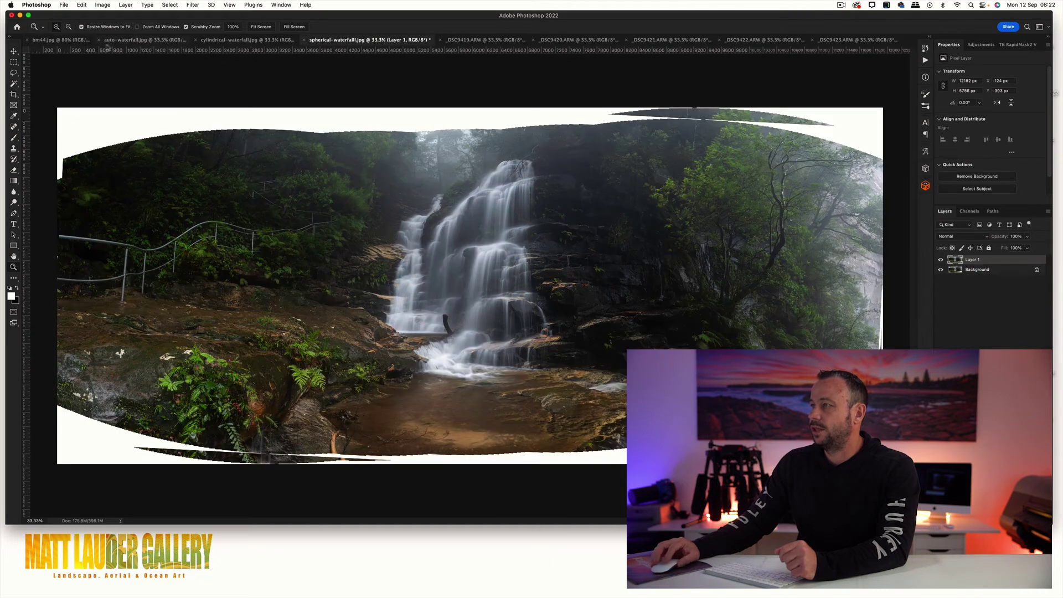
click(67, 42)
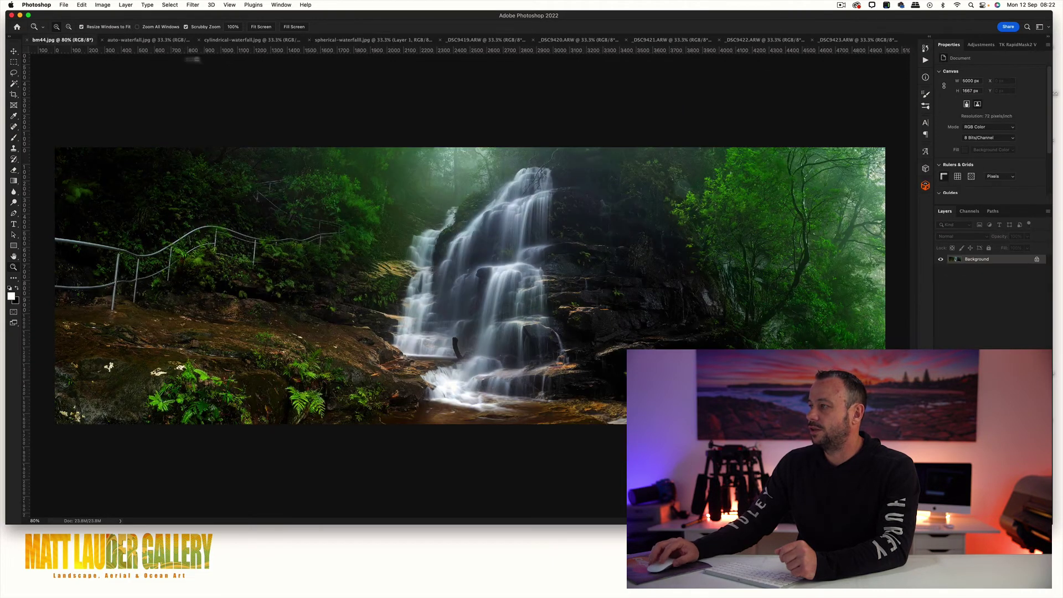
click(344, 41)
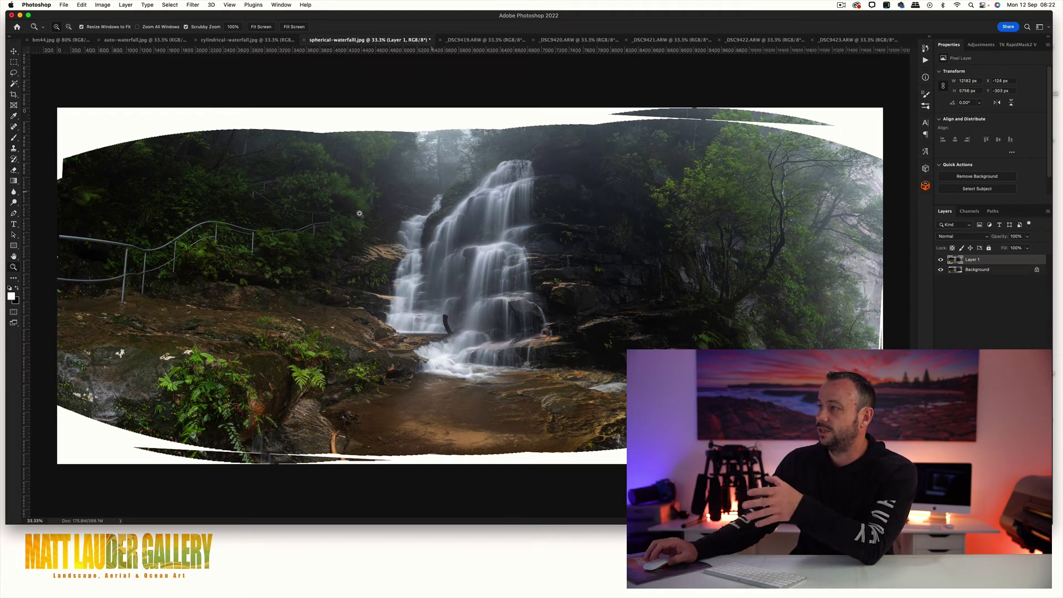
click(147, 42)
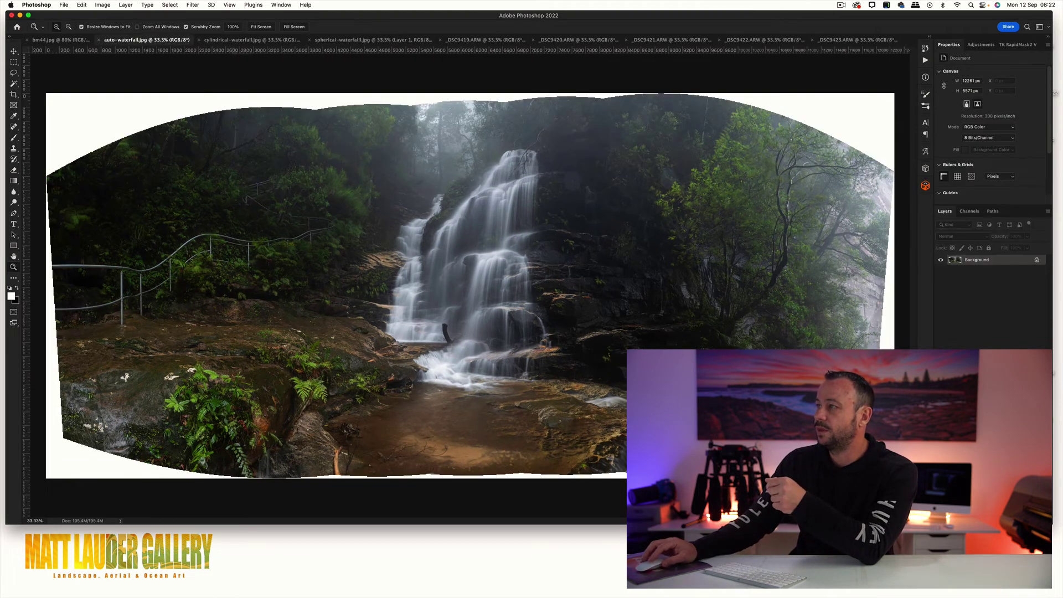
click(344, 41)
click(156, 43)
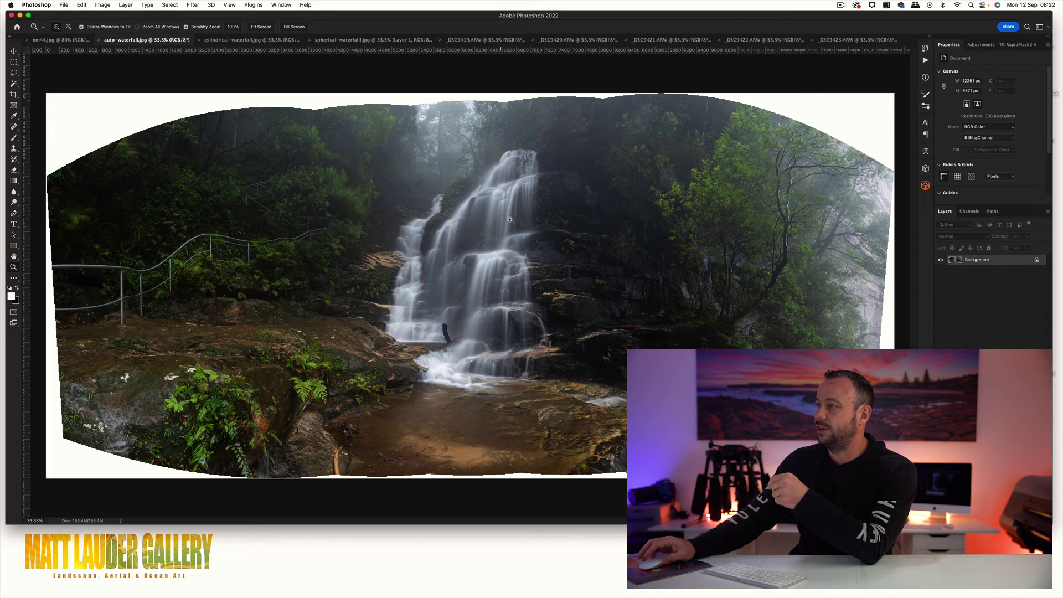
click(336, 41)
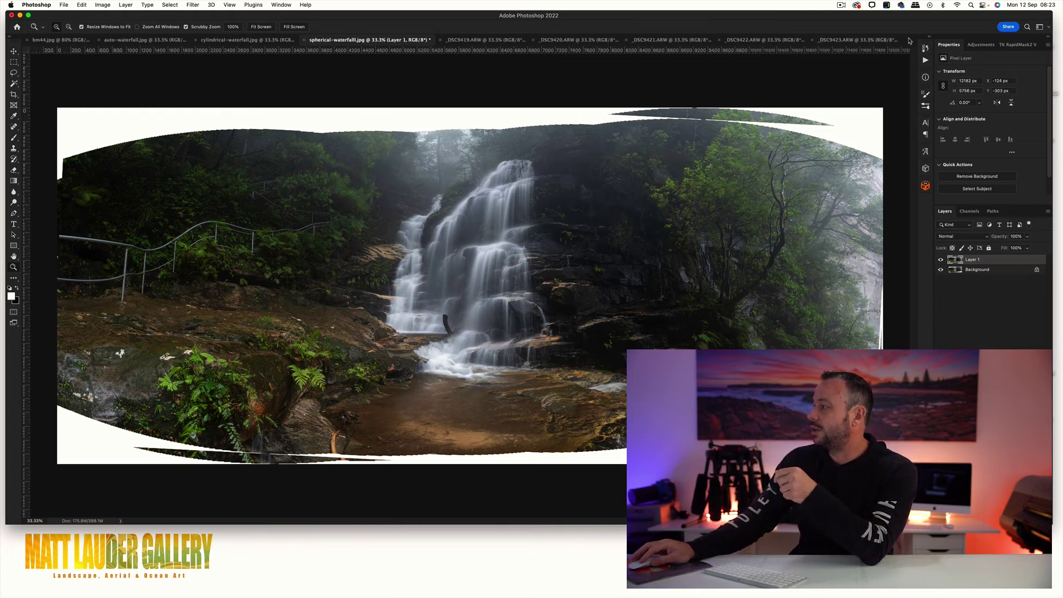
- Move the waterfall documents aside, review frames _DSC7169 to _DSC7163, then show soldiers-beach-auto.jpg
drag(910, 40, 559, 173)
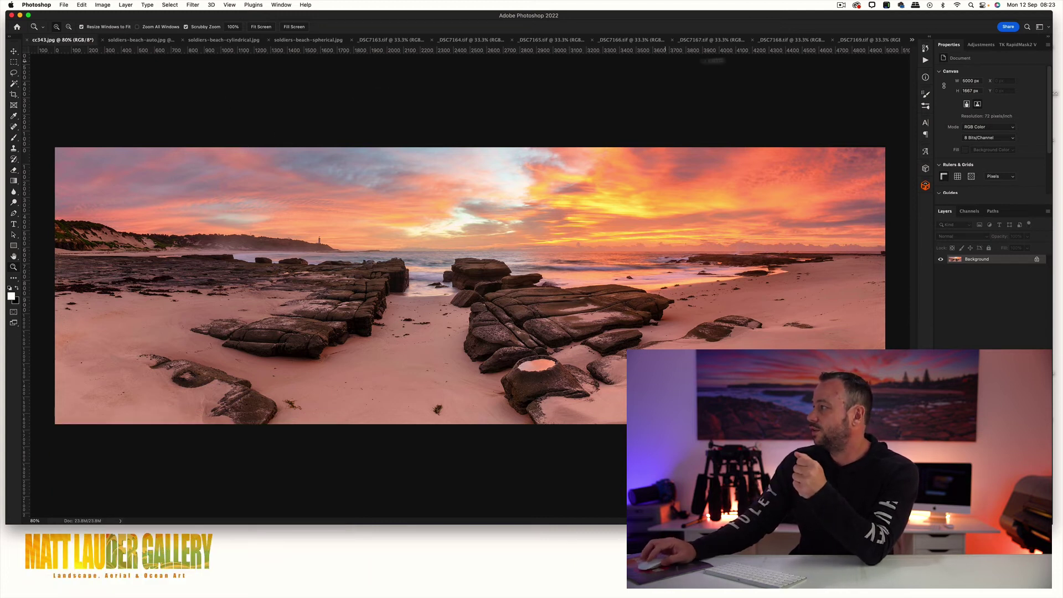
click(873, 41)
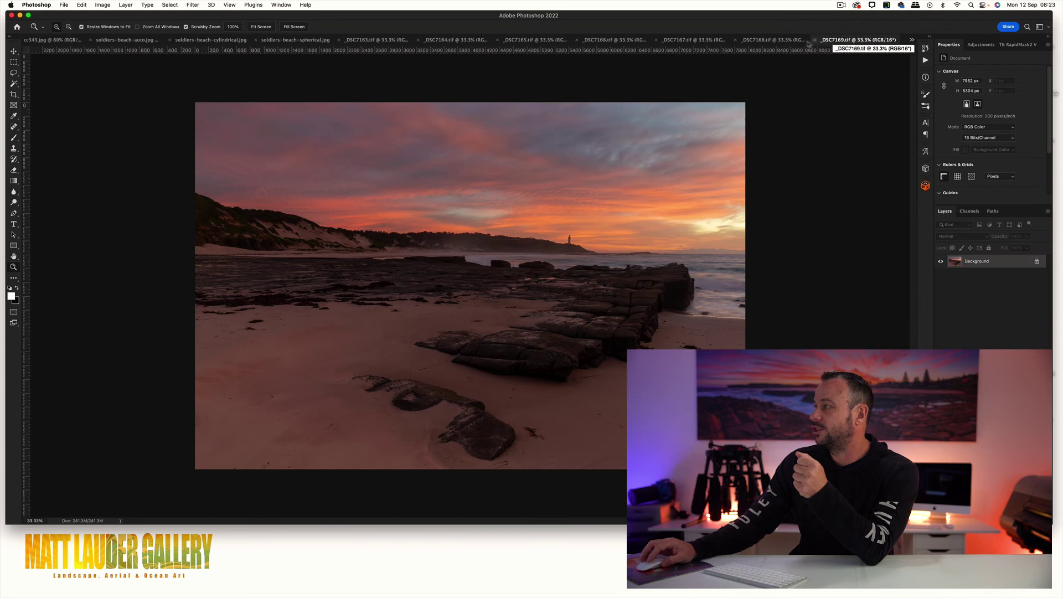
click(786, 43)
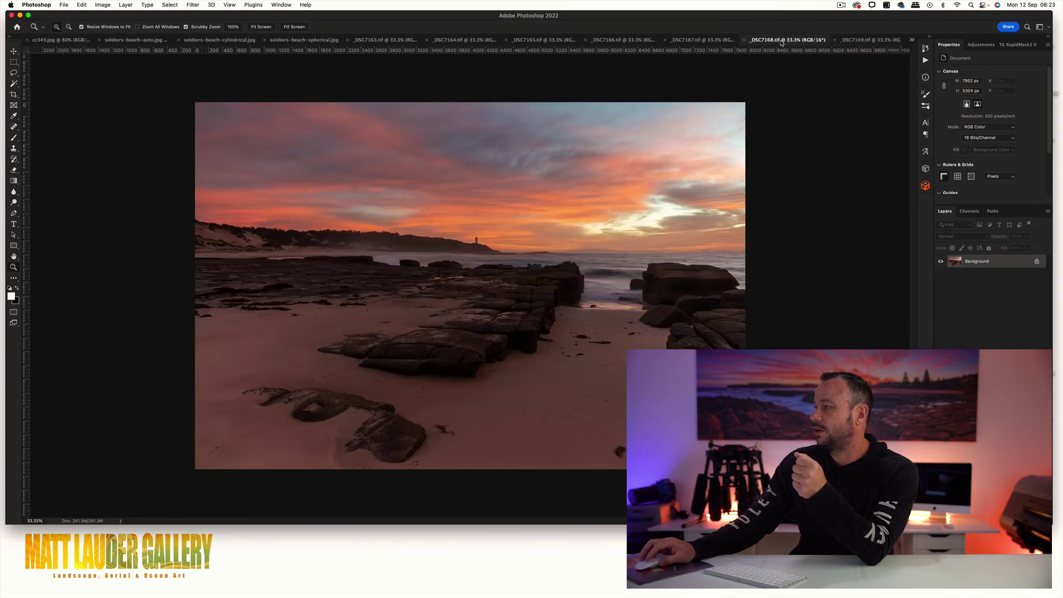
click(696, 43)
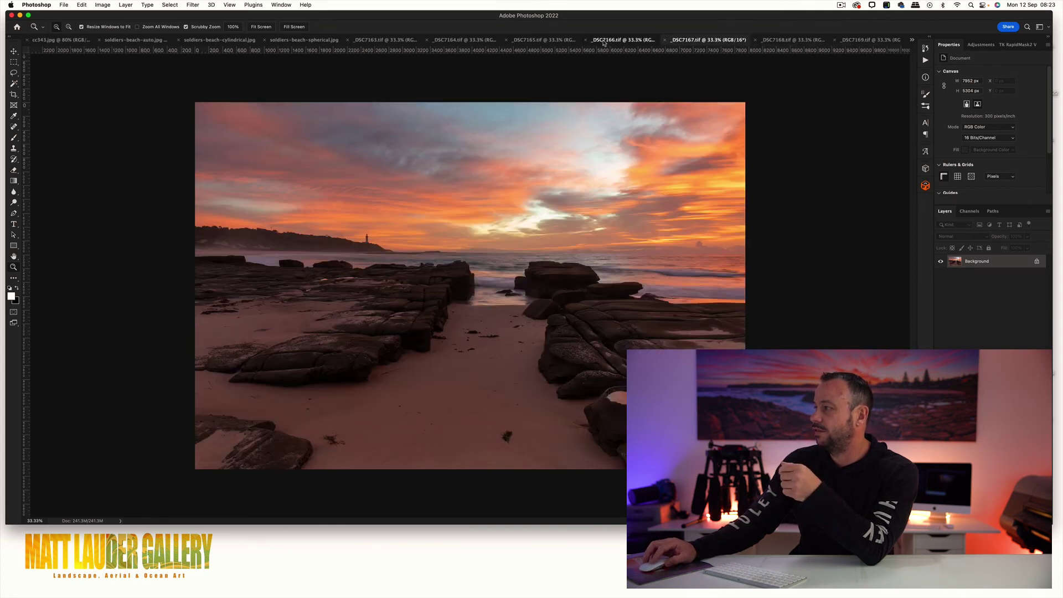
click(604, 43)
click(538, 43)
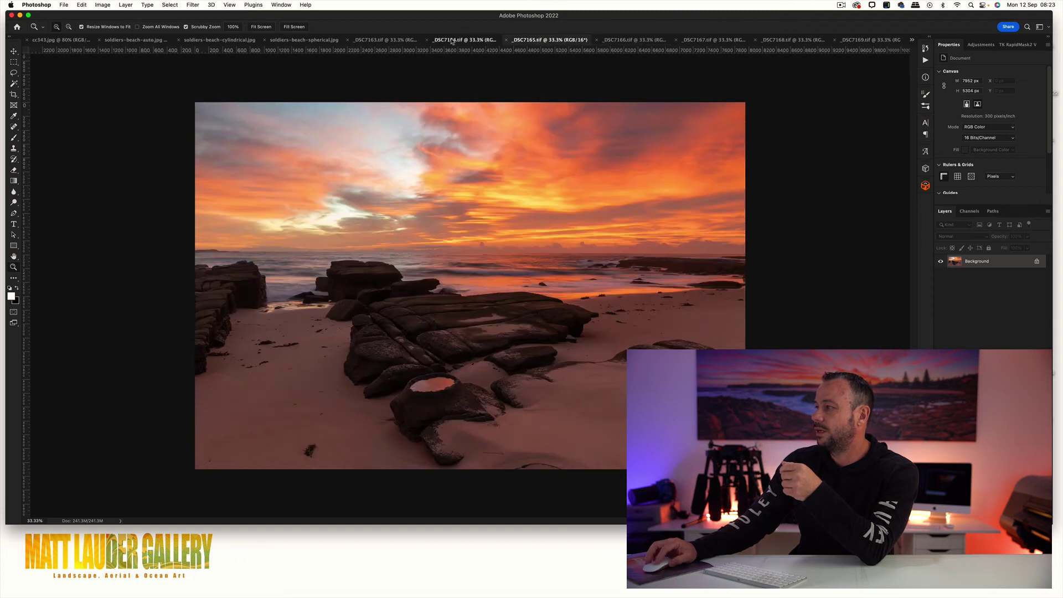
click(453, 41)
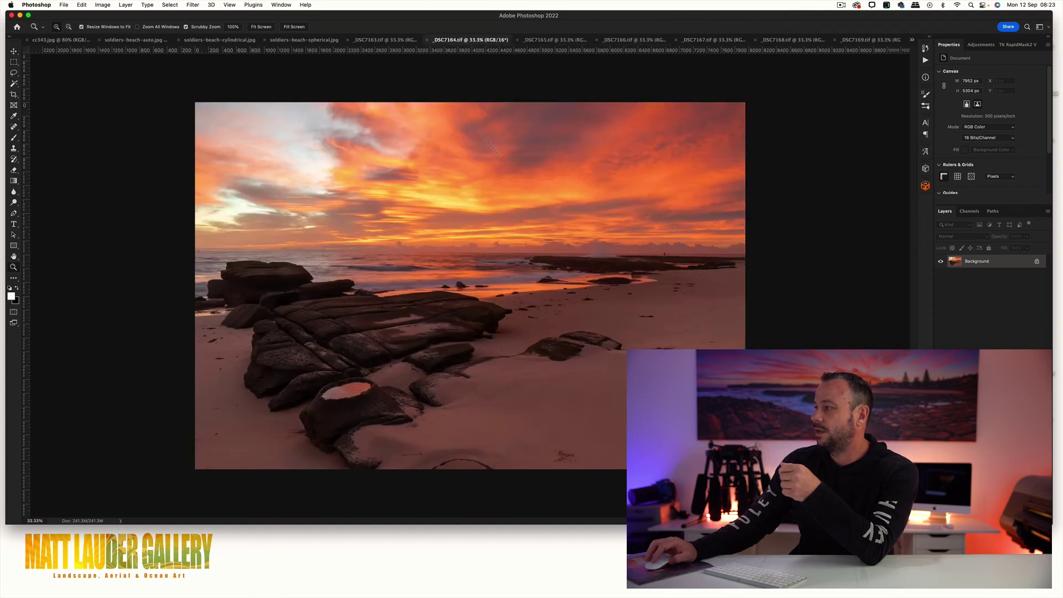
click(383, 42)
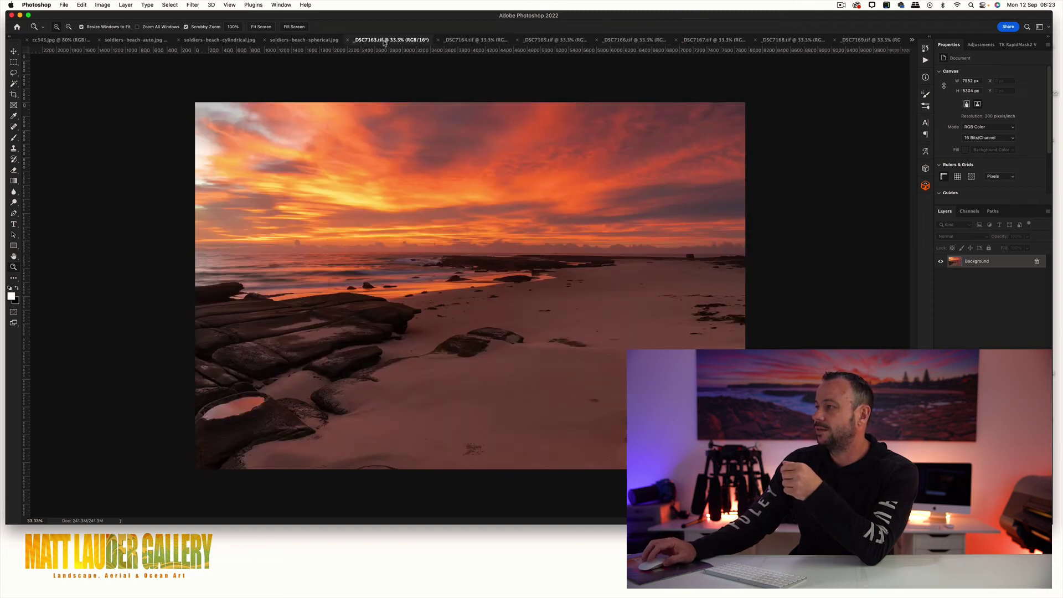
click(130, 42)
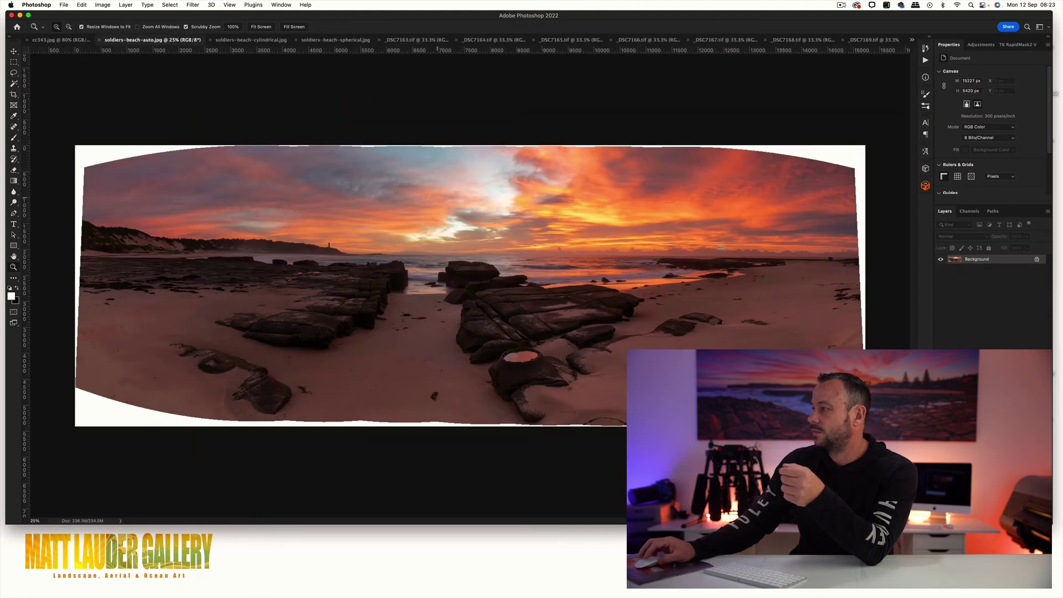
- Place a horizontal guide on the horizon, compare the cylindrical and auto stitches, then show soldiers-beach-spherical.jpg
drag(430, 56, 441, 253)
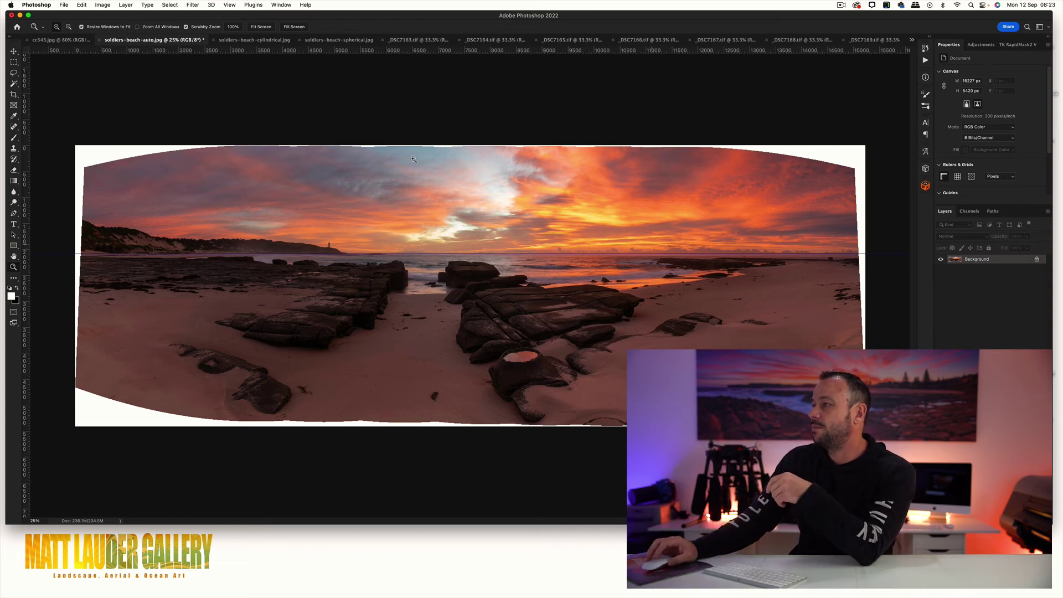
click(256, 42)
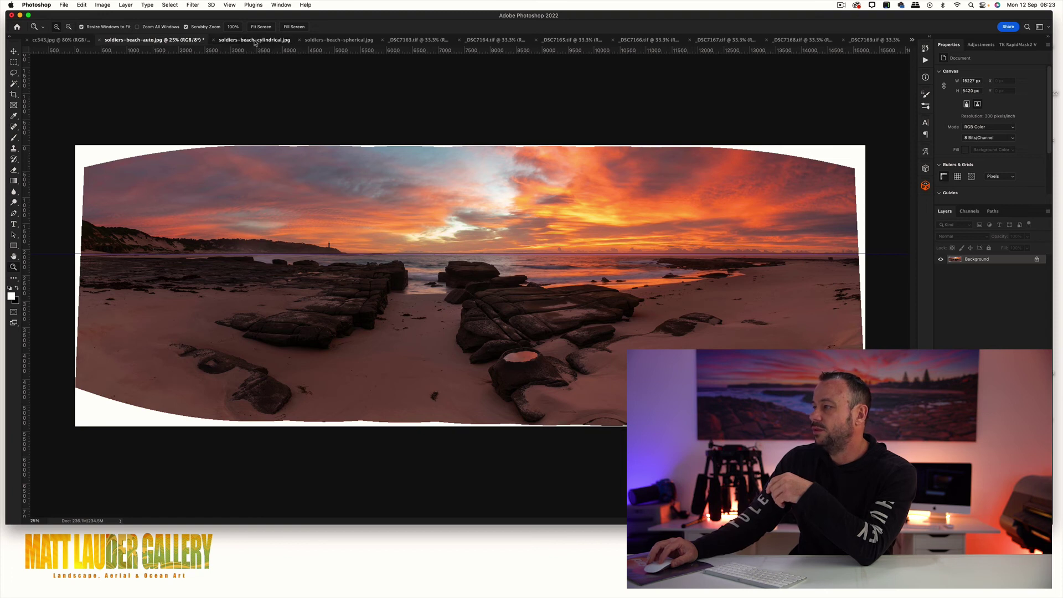
click(152, 41)
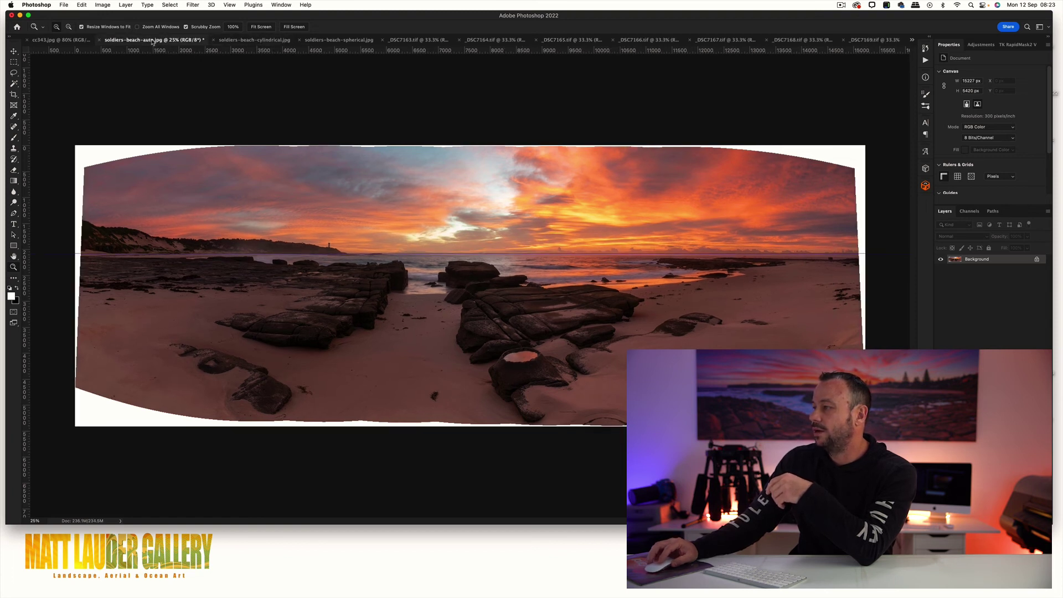
click(240, 40)
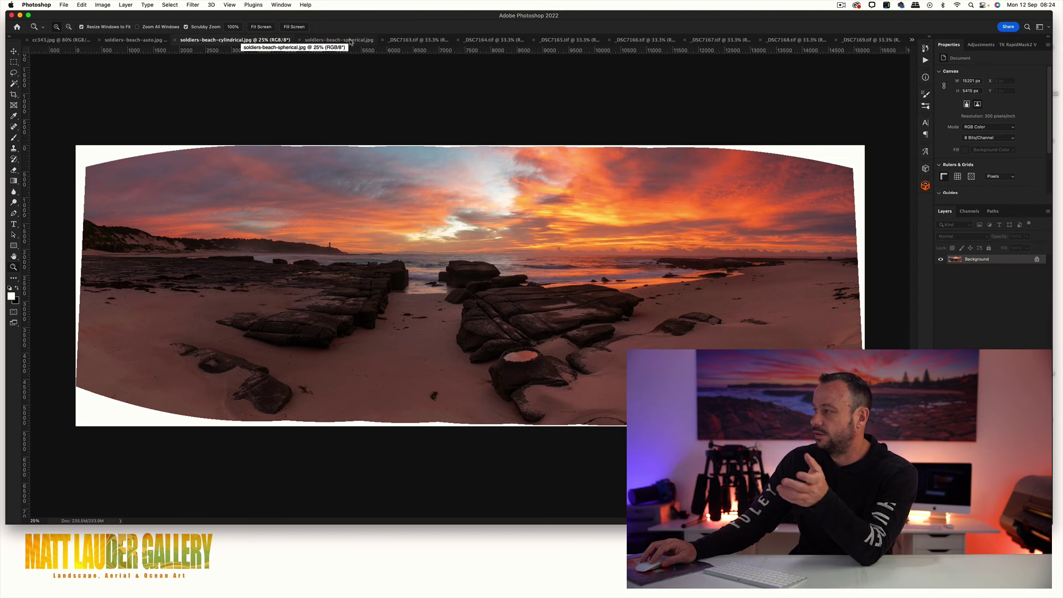
click(350, 40)
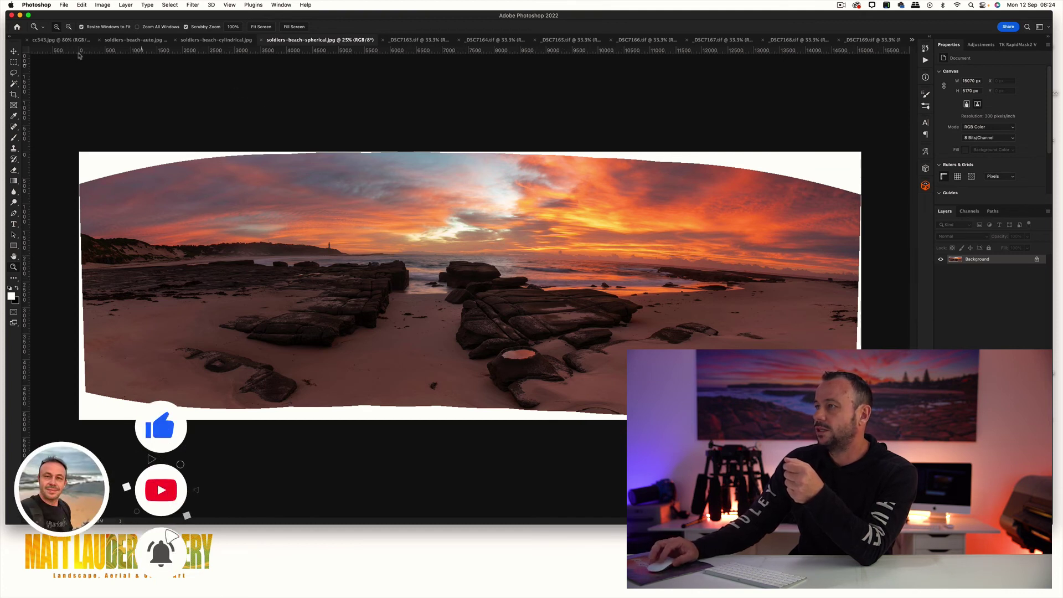
click(55, 40)
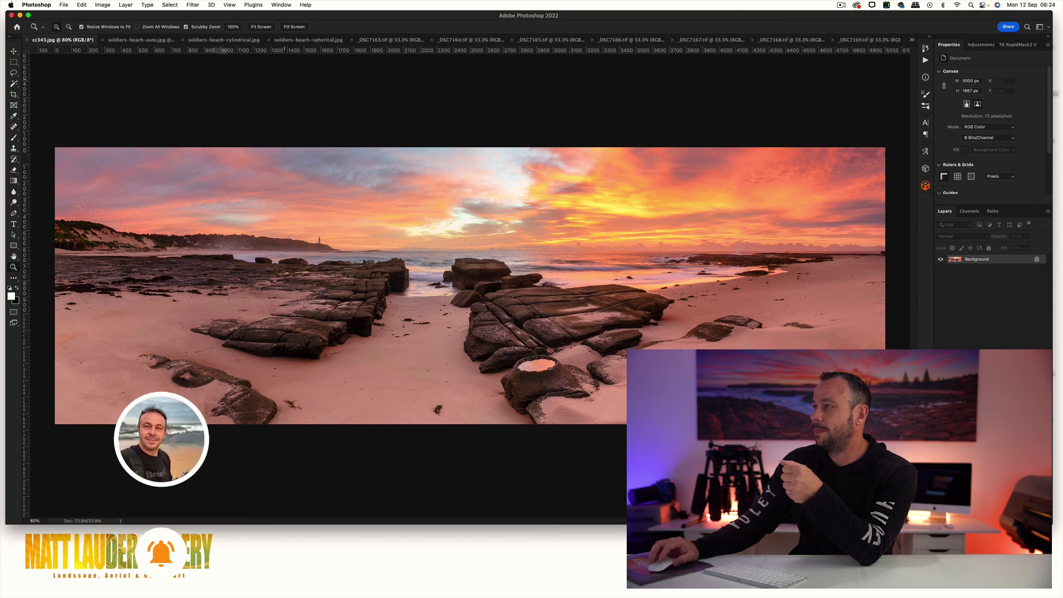
click(141, 40)
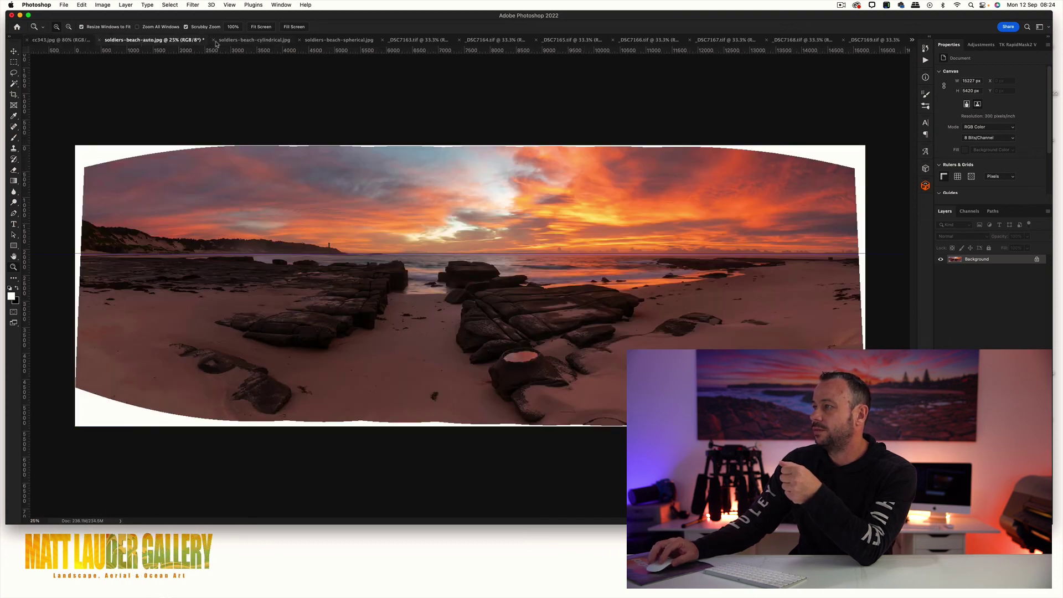
click(247, 40)
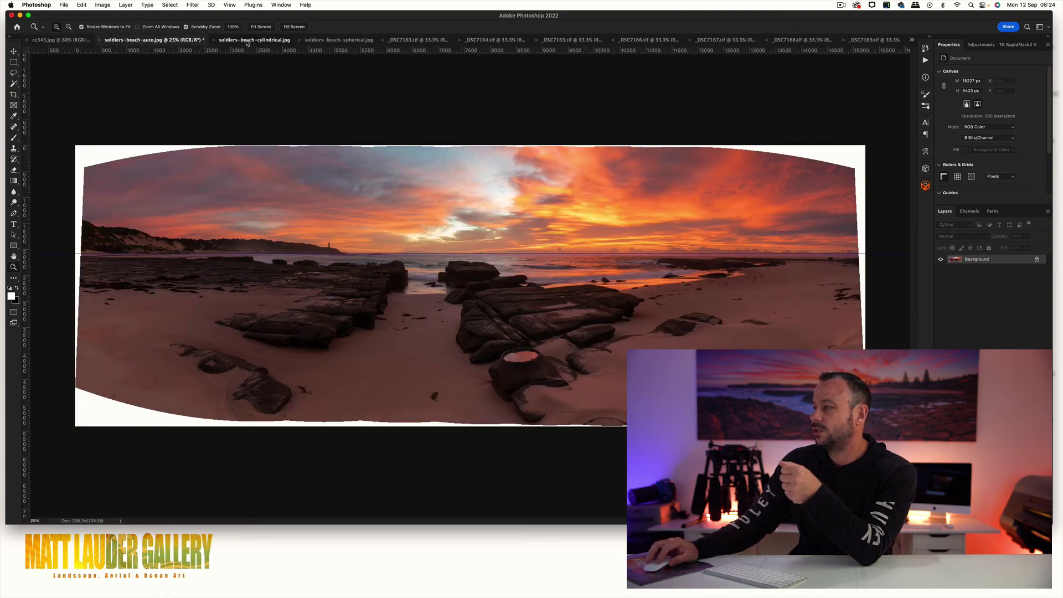
click(350, 42)
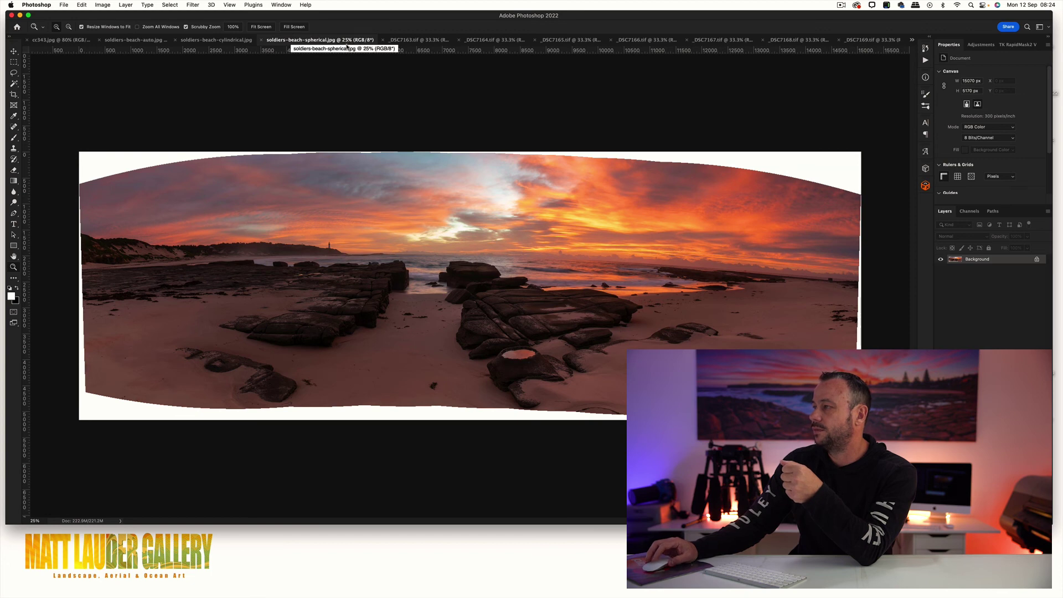